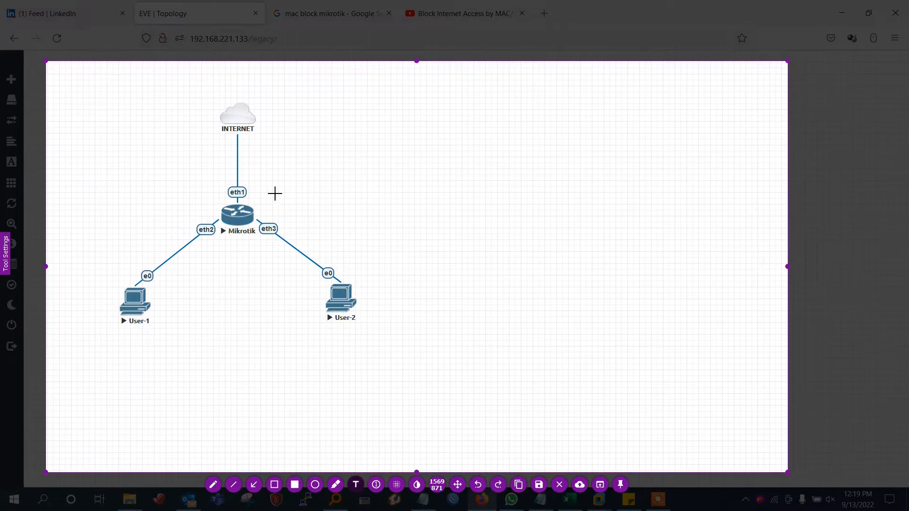
# Annotate the captured network topology with the text "User MAC block from mikrotik" and discard the capture
pyautogui.write('MAC b')
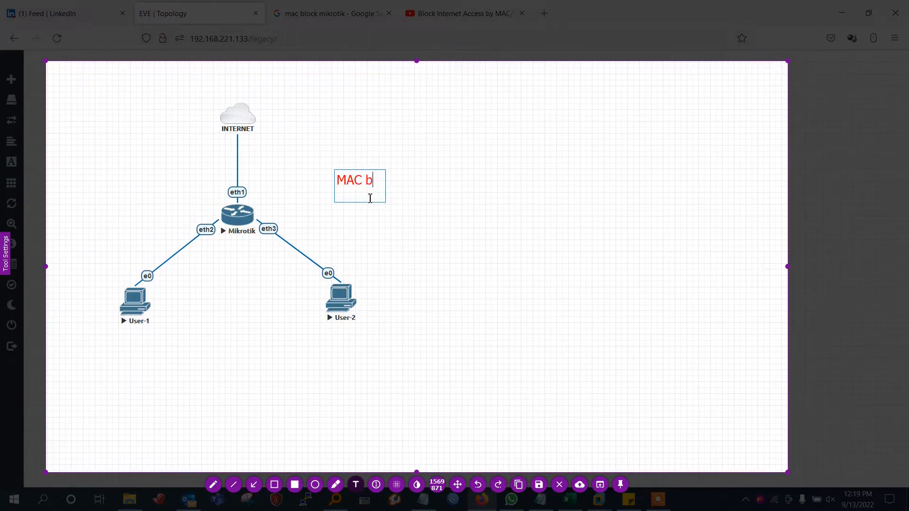
pyautogui.write('lock from mik')
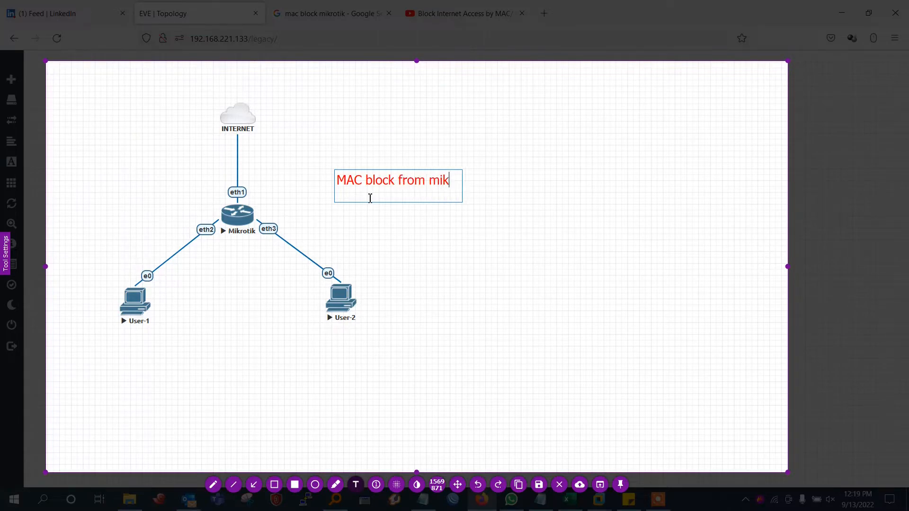
pyautogui.write('rotik')
pyautogui.press('Return')
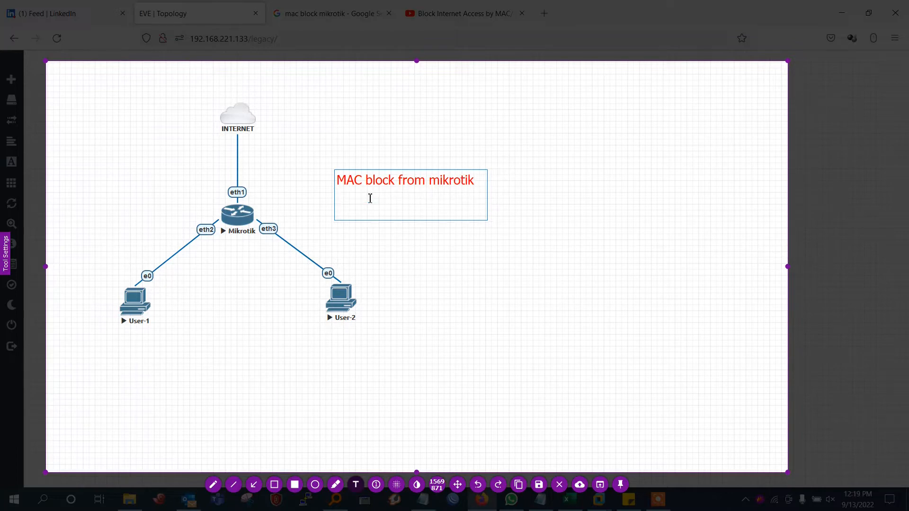
pyautogui.click(340, 180)
pyautogui.write('User')
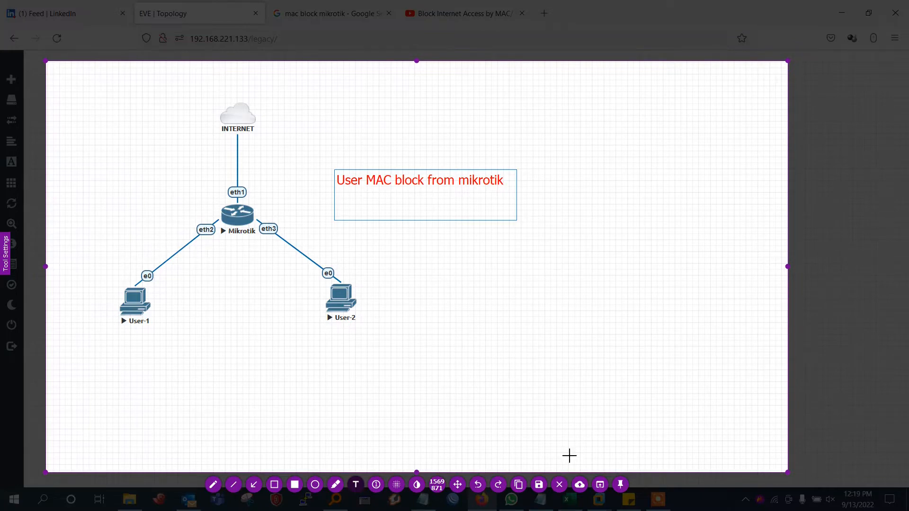
pyautogui.click(560, 484)
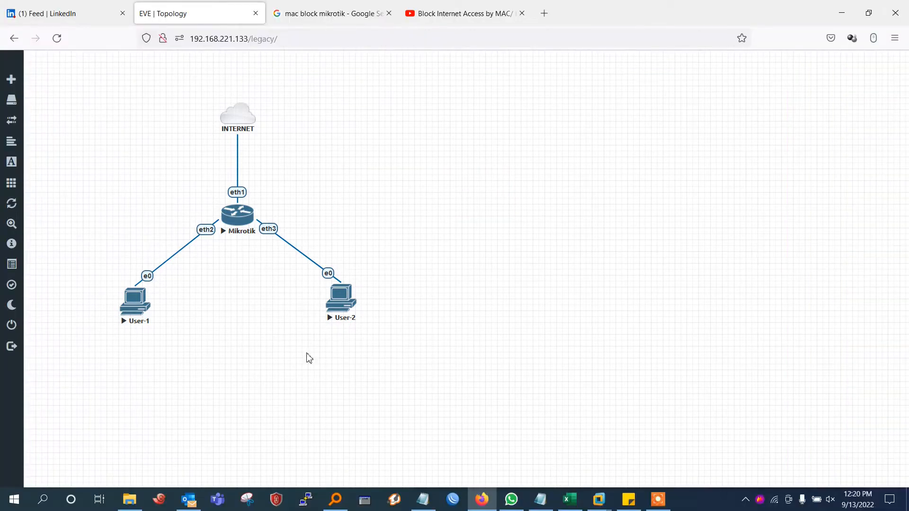
# Switch to WinBox, connect to the router 50:00:00:01:00:00 as admin, and open its DHCP server settings
pyautogui.click(452, 499)
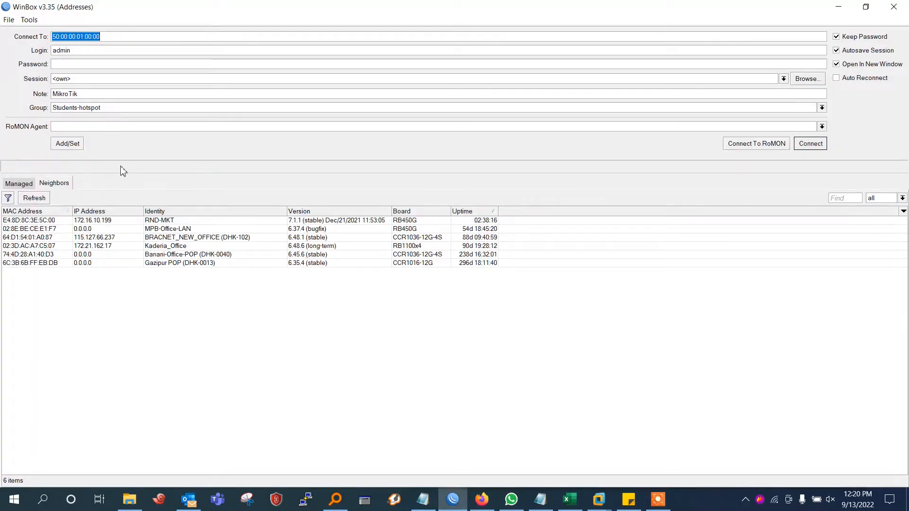
pyautogui.click(810, 143)
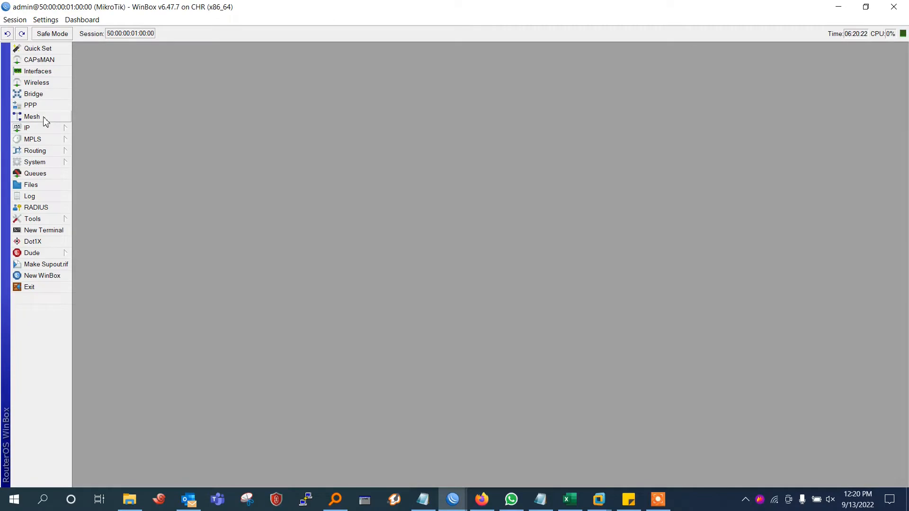
pyautogui.click(50, 127)
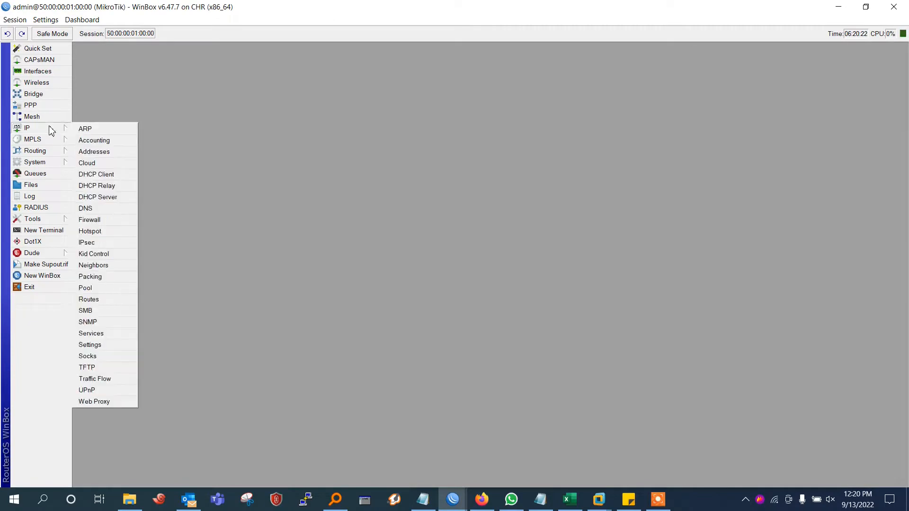
pyautogui.click(115, 198)
# Enlarge the DHCP Server window so all lease columns fit, and examine the lease for 10.10.10.254
pyautogui.moveTo(430, 247); pyautogui.dragTo(267, 105)
pyautogui.moveTo(601, 279); pyautogui.dragTo(800, 363)
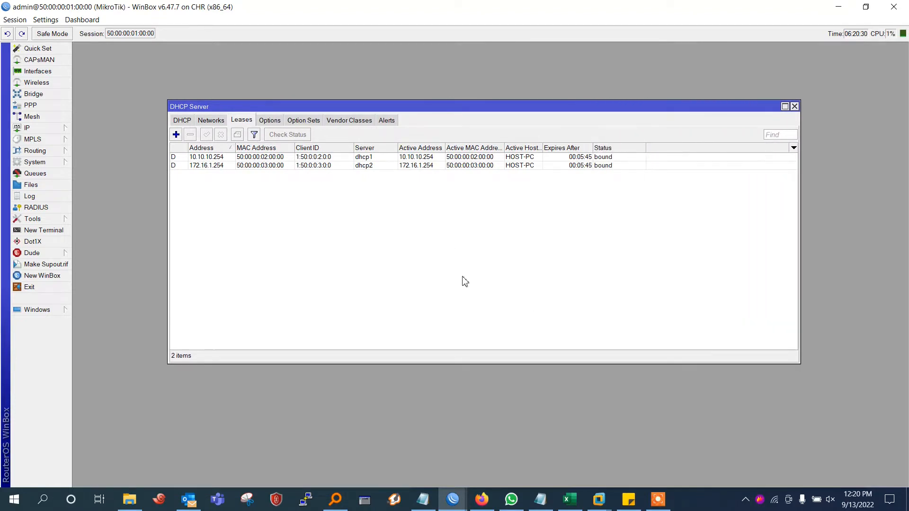
pyautogui.moveTo(170, 190); pyautogui.dragTo(107, 191)
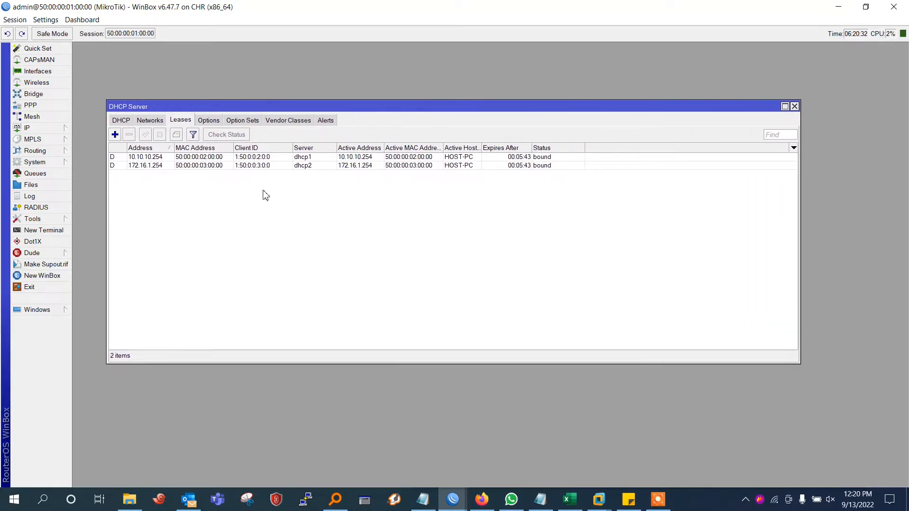
pyautogui.click(394, 159)
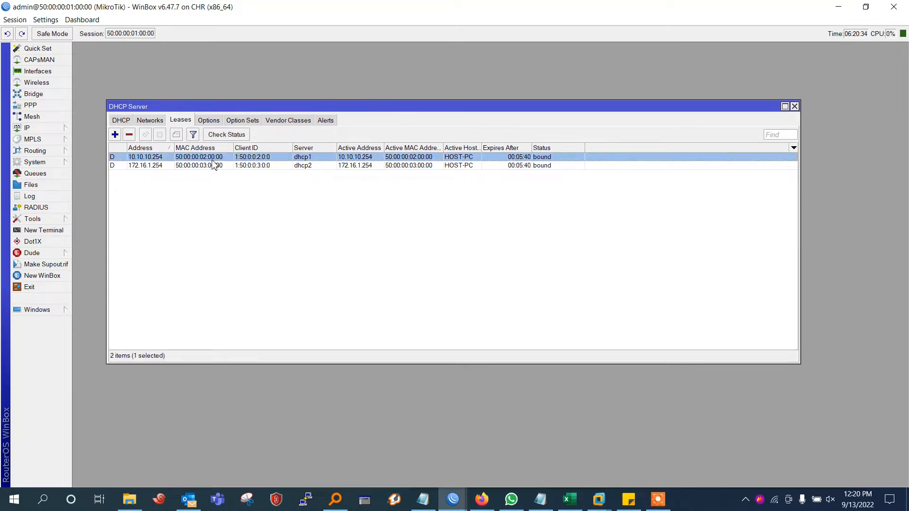
pyautogui.click(352, 287)
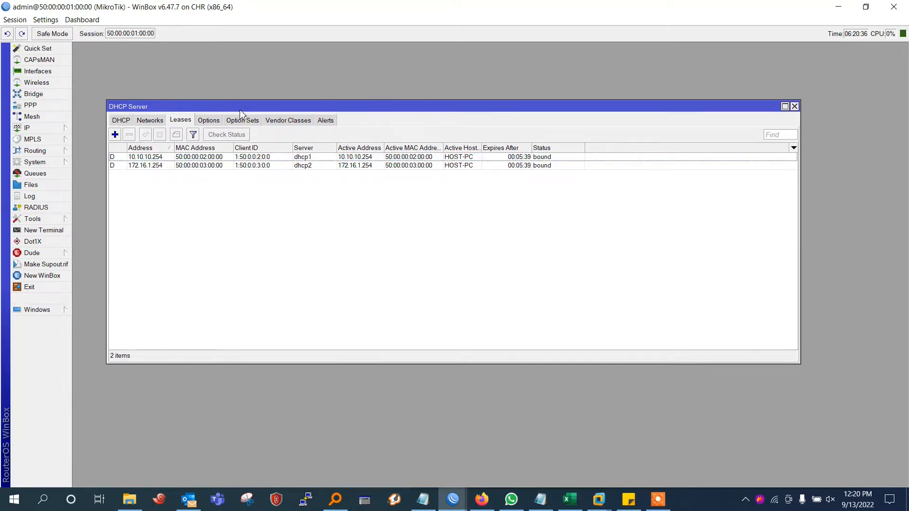
# Capture the lease list area and point a numbered marker at the MAC address of the 10.10.10.254 lease
pyautogui.press('Print')
pyautogui.moveTo(75, 57); pyautogui.dragTo(691, 325)
pyautogui.click(342, 337)
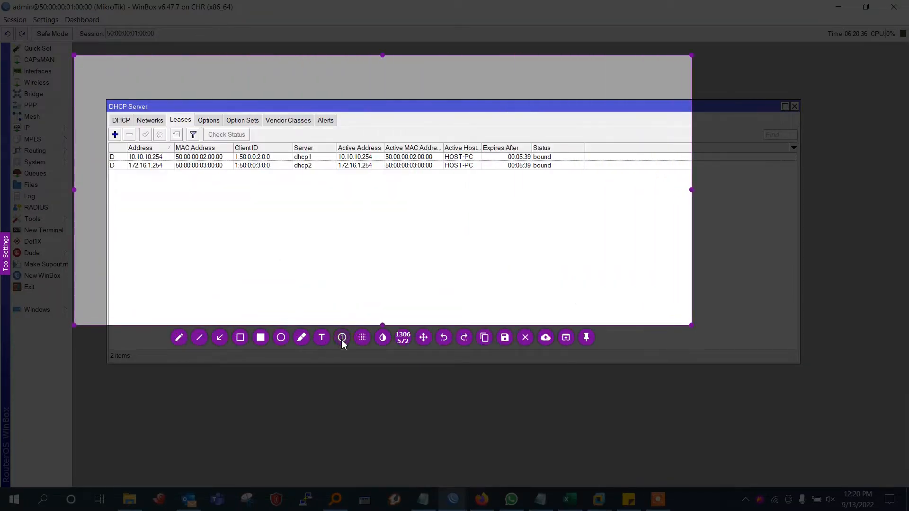
pyautogui.moveTo(264, 231); pyautogui.dragTo(225, 159)
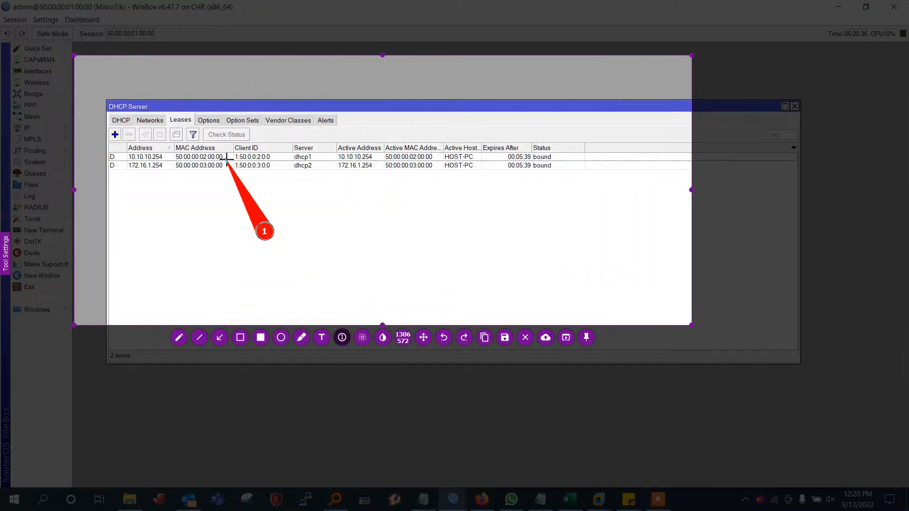
# Add the note "User-1 mac address we will block this mac ." over two lines beside the marker and discard the capture
pyautogui.click(321, 337)
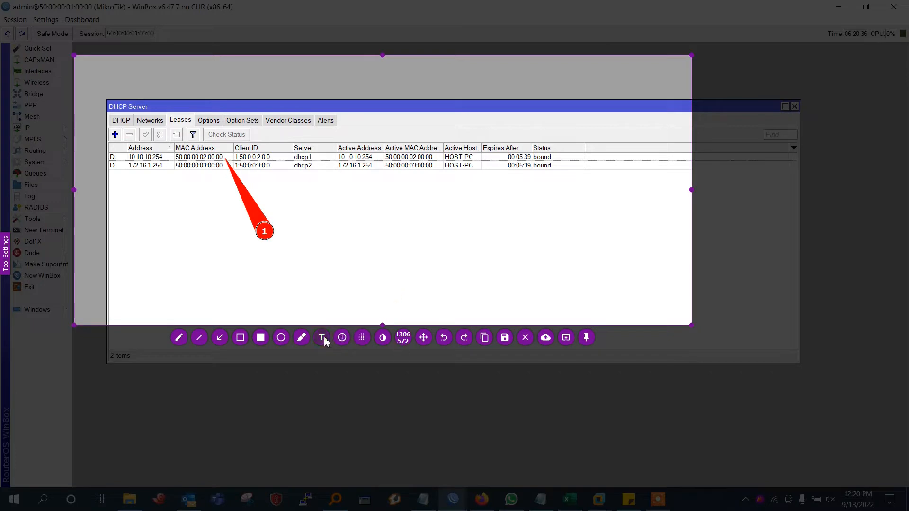
pyautogui.click(304, 239)
pyautogui.write('User-1 mac ')
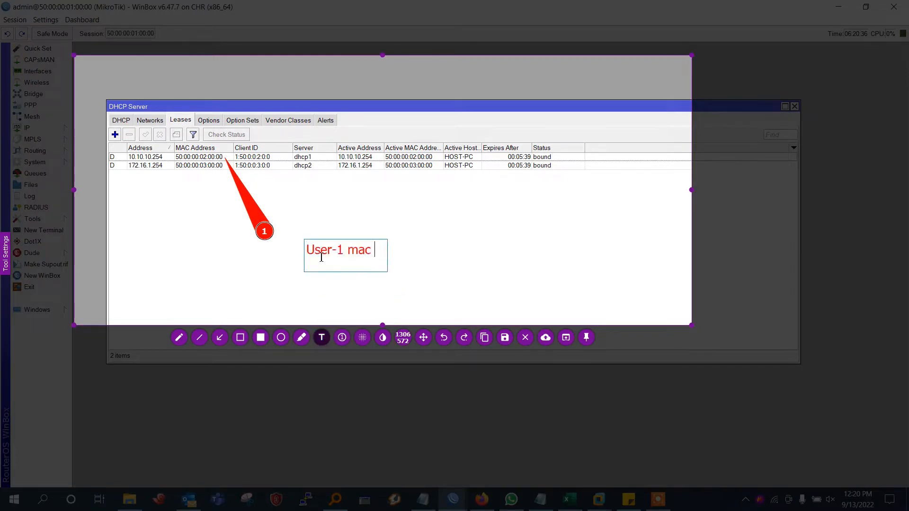
pyautogui.write('address')
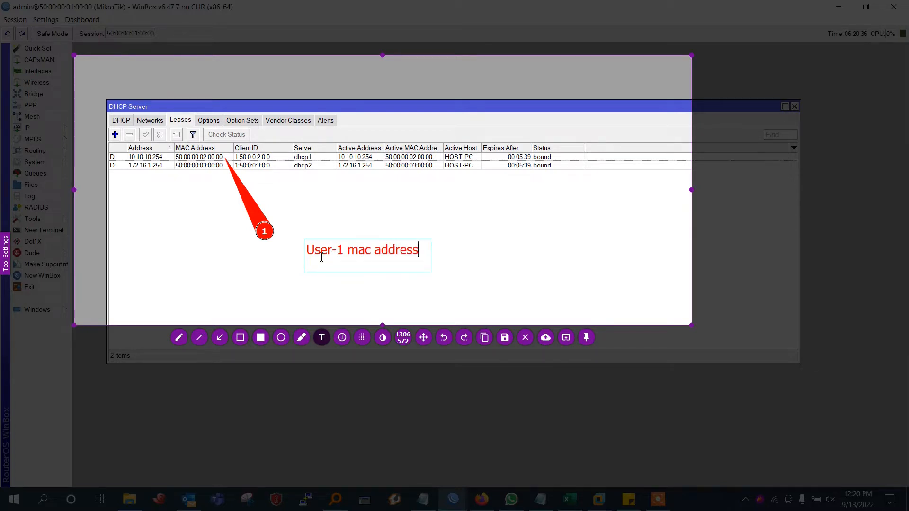
pyautogui.press('Return')
pyautogui.write('we will block this ma')
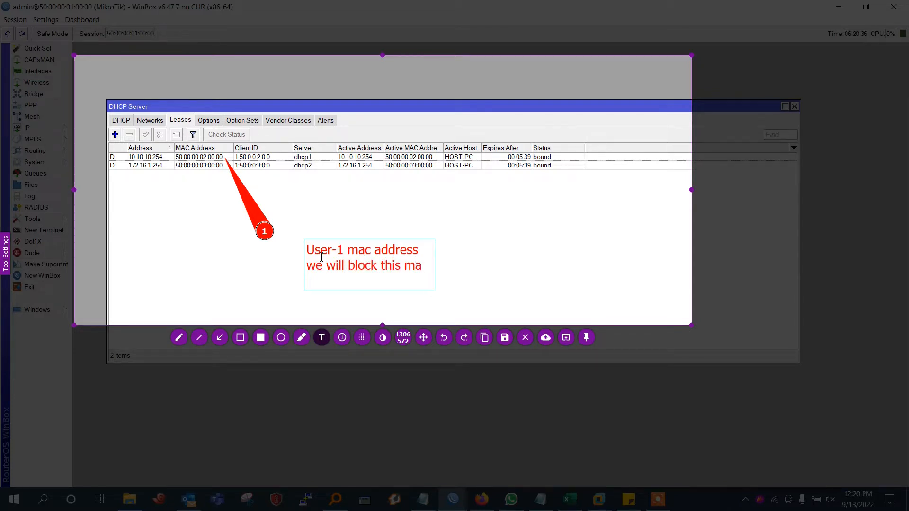
pyautogui.write('c .')
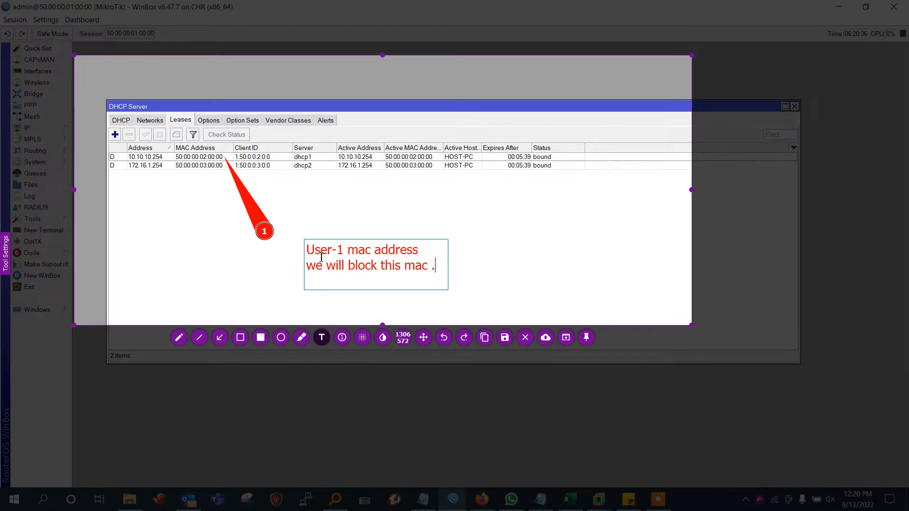
pyautogui.click(525, 338)
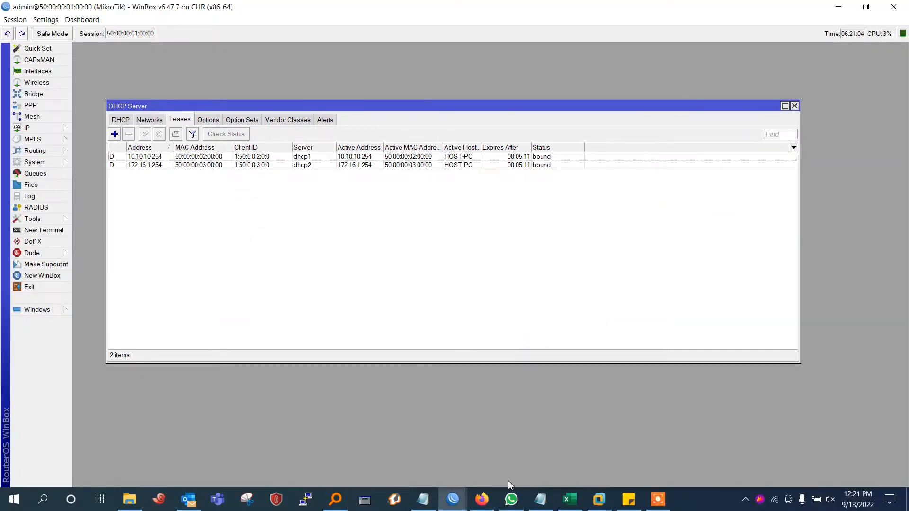
# Switch to the EVE topology in Firefox, open the console of User-1, and start a Command Prompt there
pyautogui.click(482, 499)
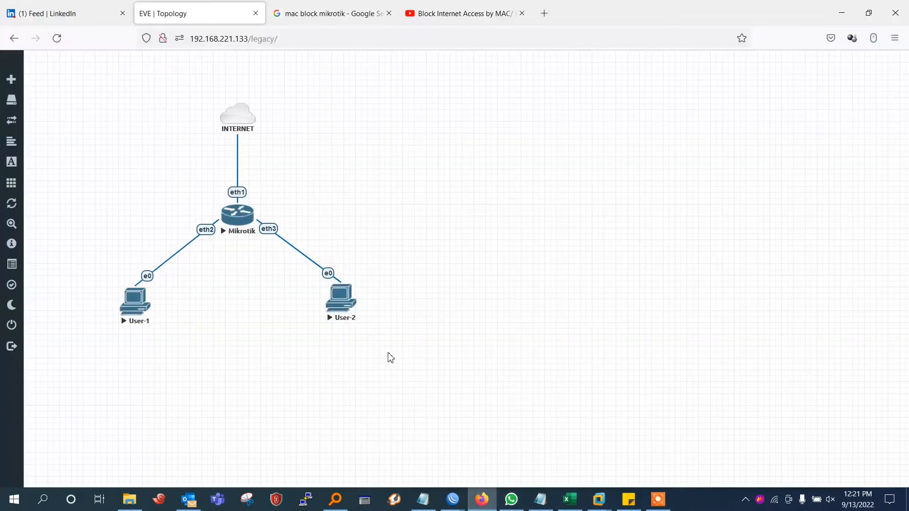
pyautogui.click(138, 308)
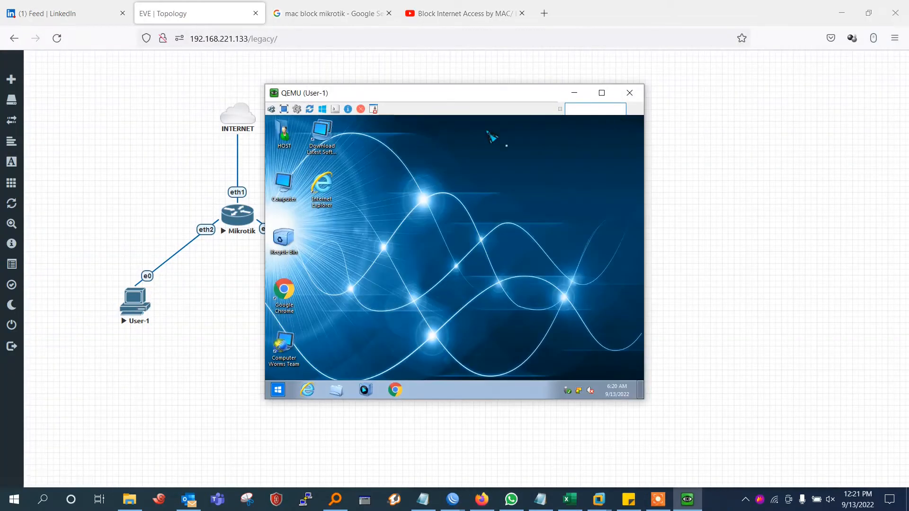
pyautogui.click(278, 390)
pyautogui.write('cmd')
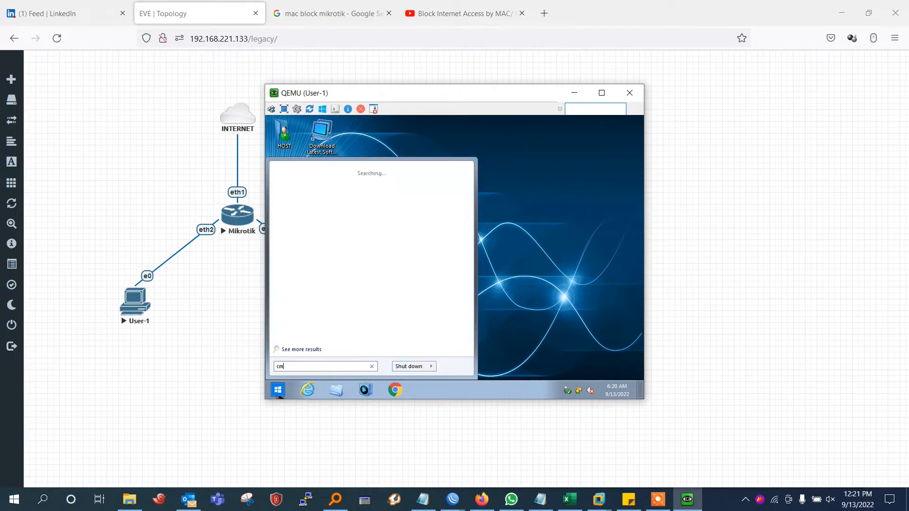
pyautogui.press('Return')
# Check User-1's connectivity by running ipconfig and pinging 8.8.8.8, stopping the ping after a few replies
pyautogui.write('pi')
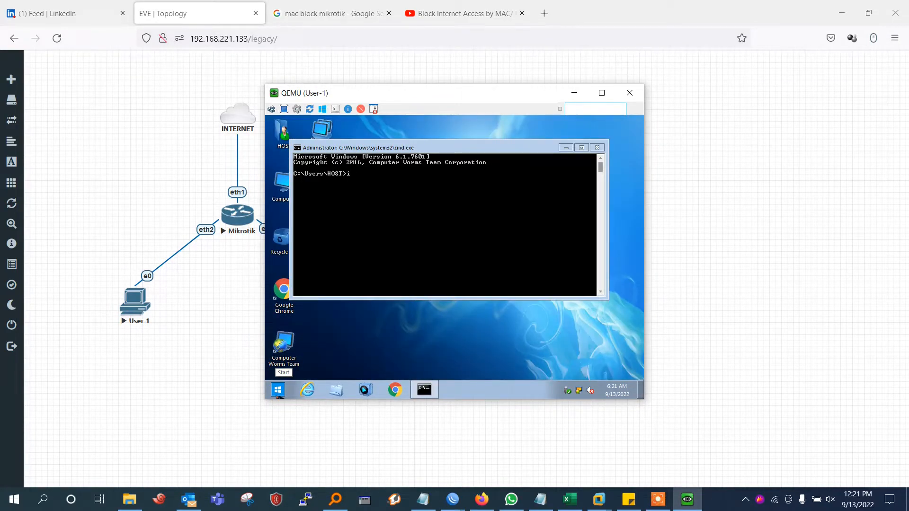
pyautogui.write('pconfig')
pyautogui.press('Return')
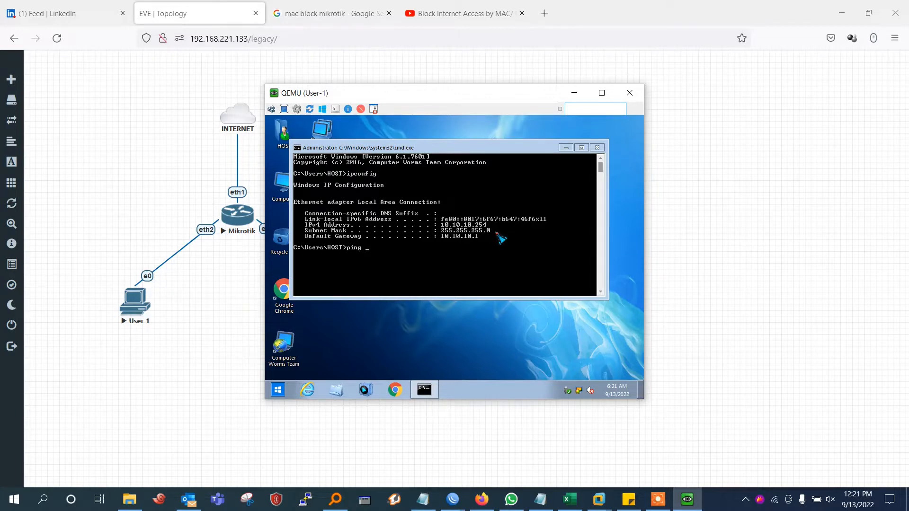
pyautogui.press('Return')
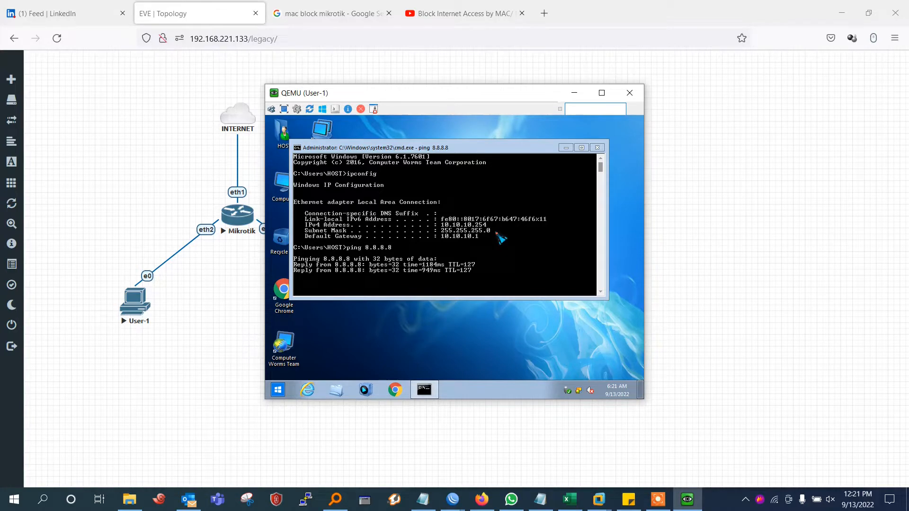
pyautogui.hotkey('ctrl', 'c')
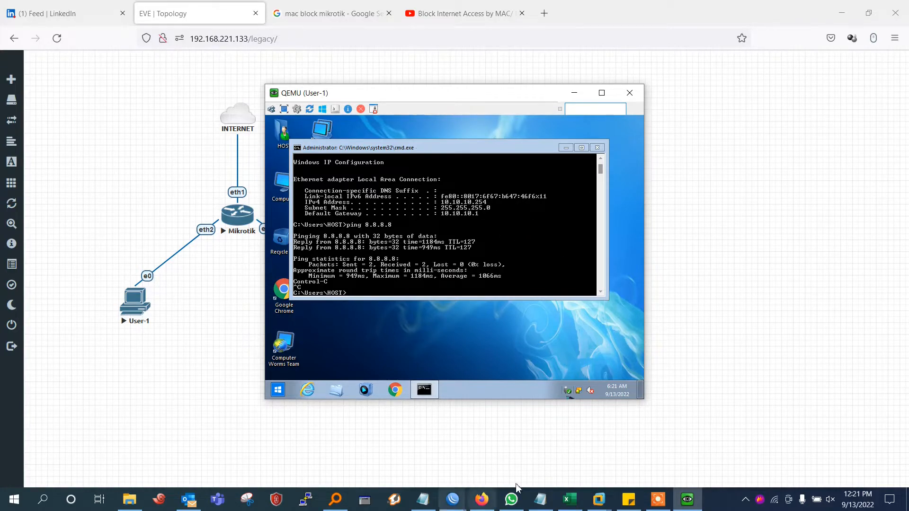
# Capture the console area and point numbered markers at User-1's IP settings and at the ping replies
pyautogui.press('Print')
pyautogui.moveTo(204, 81); pyautogui.dragTo(807, 460)
pyautogui.click(464, 472)
pyautogui.moveTo(577, 251); pyautogui.dragTo(497, 208)
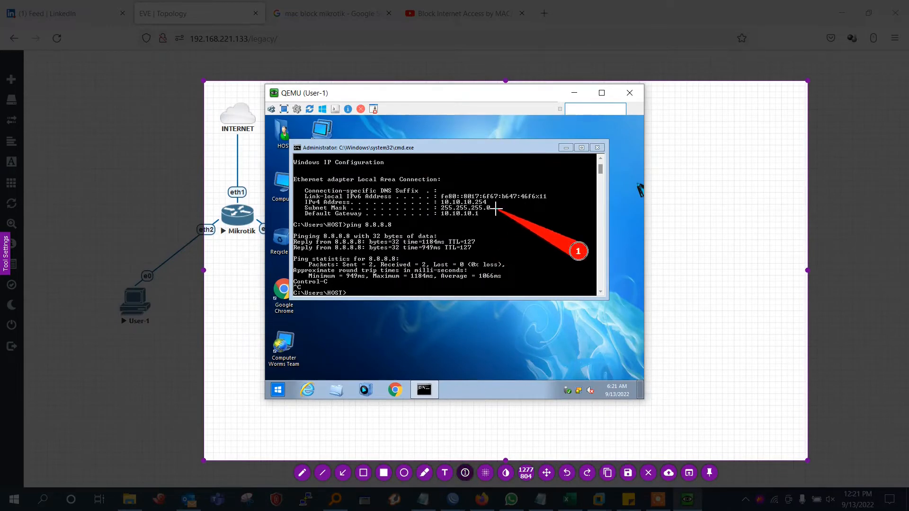
pyautogui.moveTo(555, 277); pyautogui.dragTo(480, 245)
# Label the markers "Getting IP" and "also getting access to the internet", and discard the capture
pyautogui.click(445, 473)
pyautogui.click(603, 242)
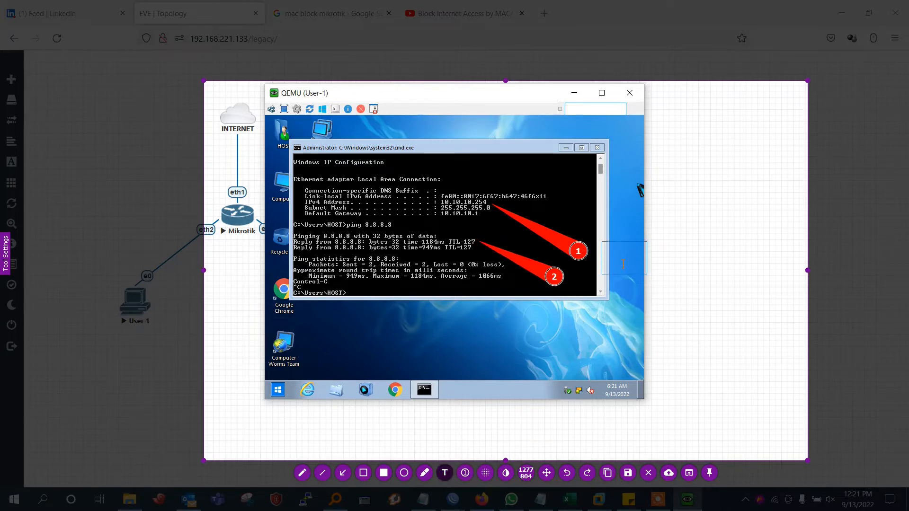
pyautogui.write('Getting IP')
pyautogui.click(568, 295)
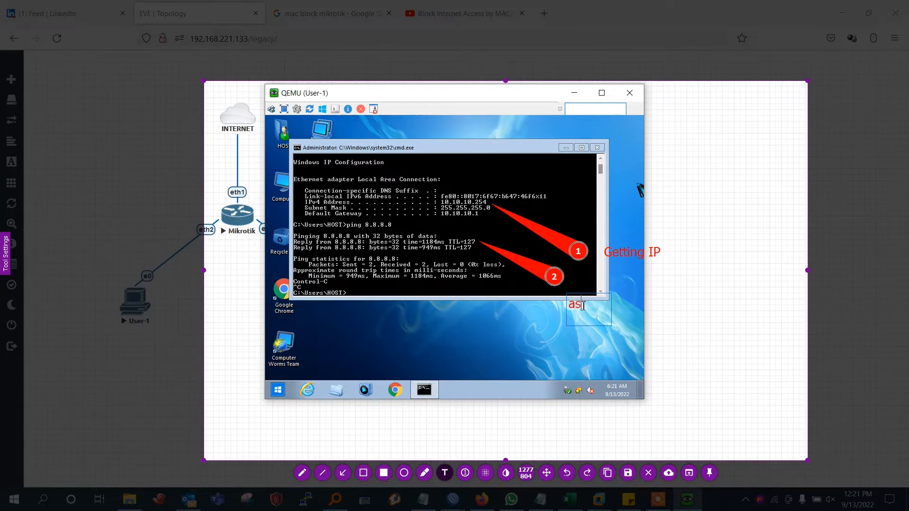
pyautogui.write('also getting acc')
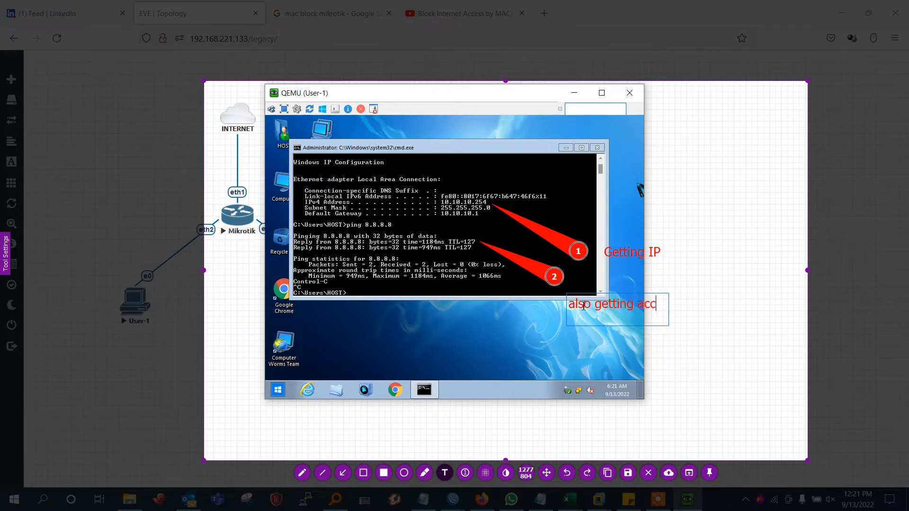
pyautogui.write('ess to the')
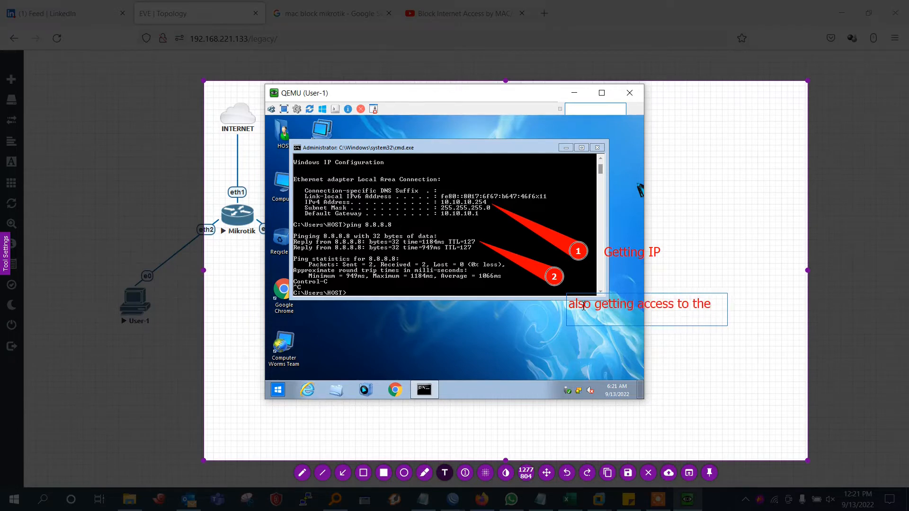
pyautogui.write(' internet')
pyautogui.click(648, 472)
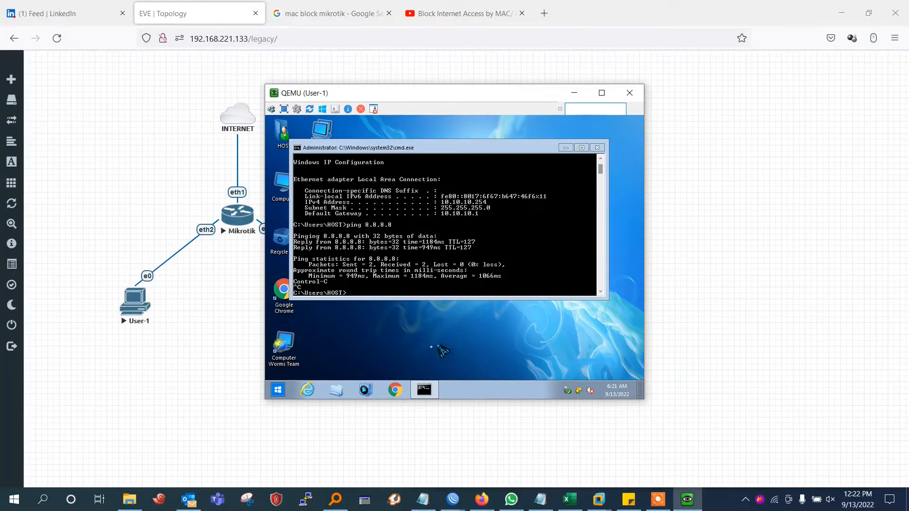
# Move the User-1 console aside to uncover the topology and switch back to the WinBox router session
pyautogui.moveTo(334, 96); pyautogui.dragTo(602, 105)
pyautogui.moveTo(452, 498)
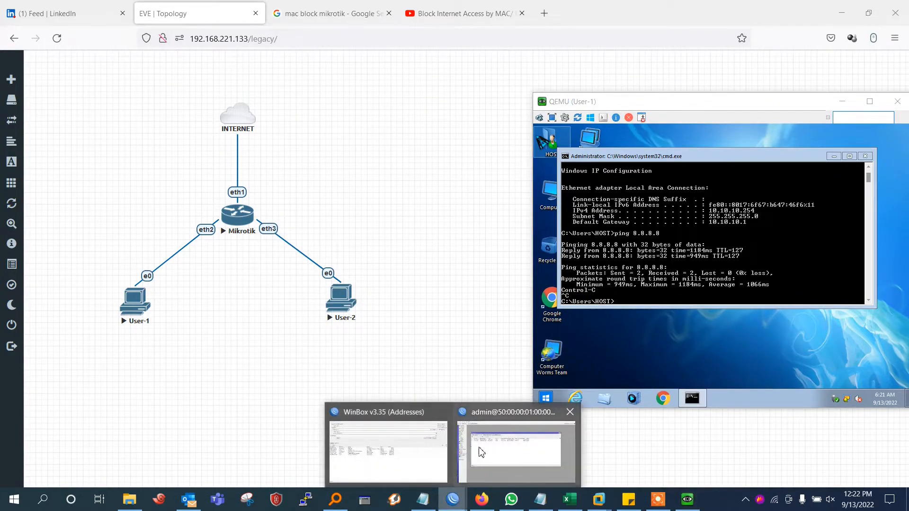
pyautogui.click(466, 466)
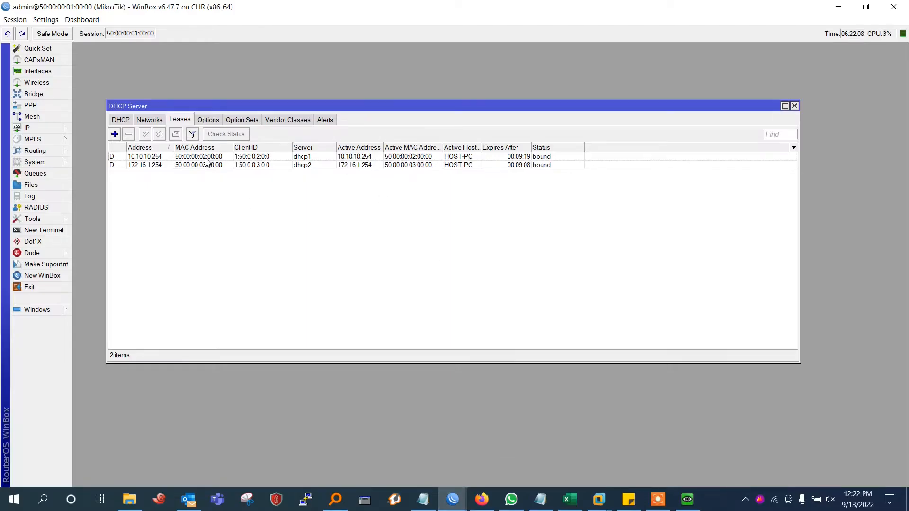
# Copy the MAC address from the 10.10.10.254 DHCP lease and move its details window aside
pyautogui.click(179, 158)
pyautogui.doubleClick(212, 160)
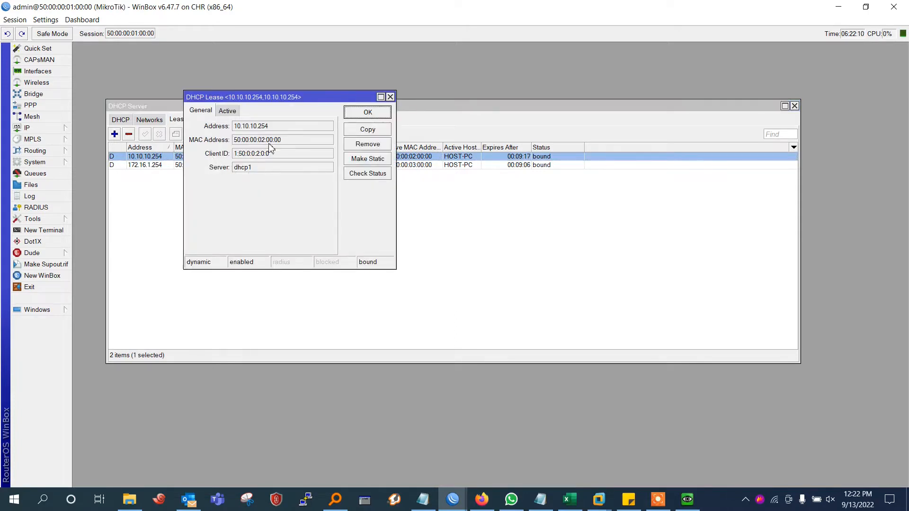
pyautogui.moveTo(286, 140); pyautogui.dragTo(238, 146)
pyautogui.rightClick(248, 138)
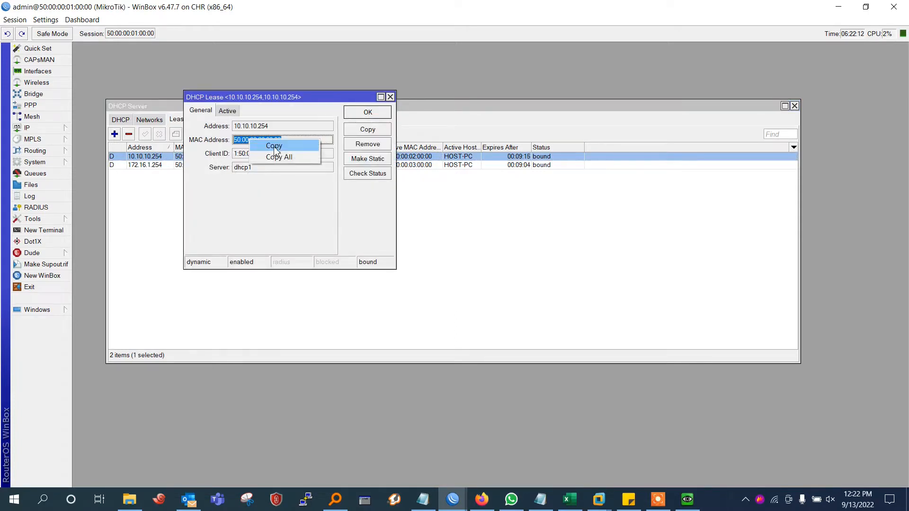
pyautogui.click(278, 152)
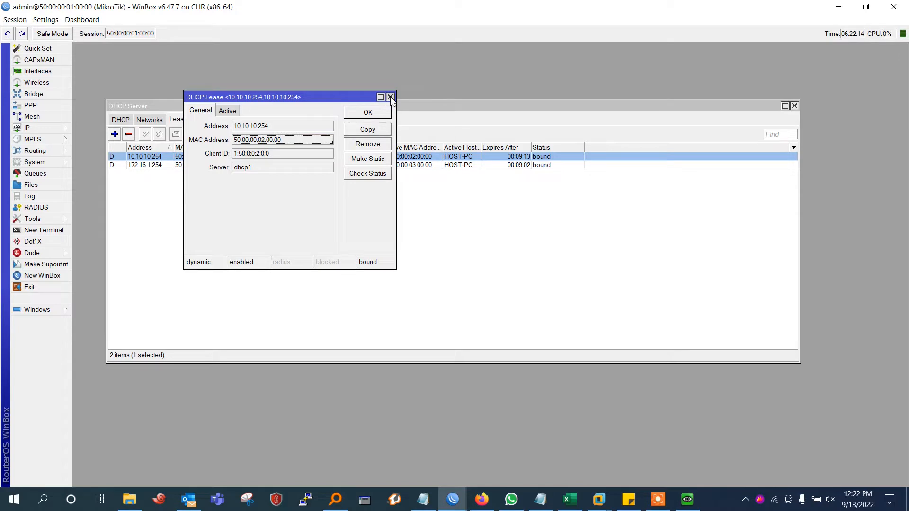
pyautogui.moveTo(320, 100); pyautogui.dragTo(719, 99)
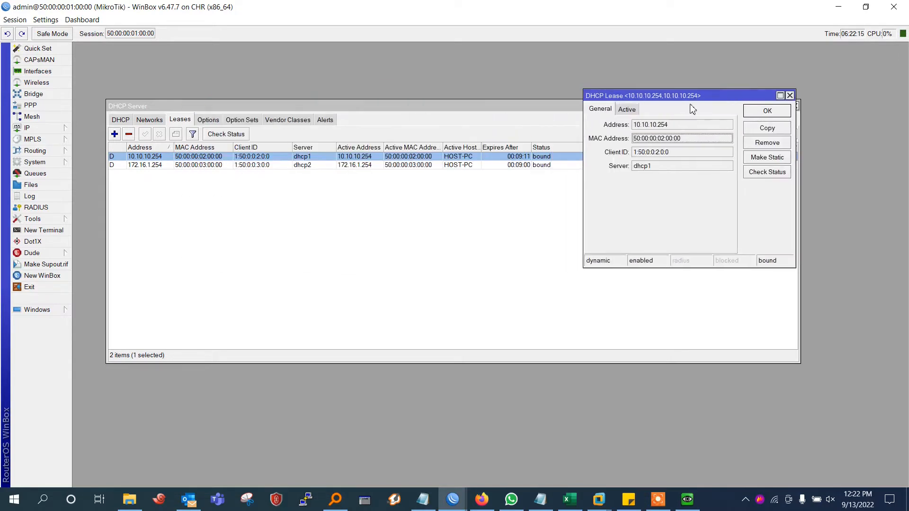
# Start a new firewall filter rule in the forward chain with source MAC address 50:00:00:02:00:00
pyautogui.click(51, 129)
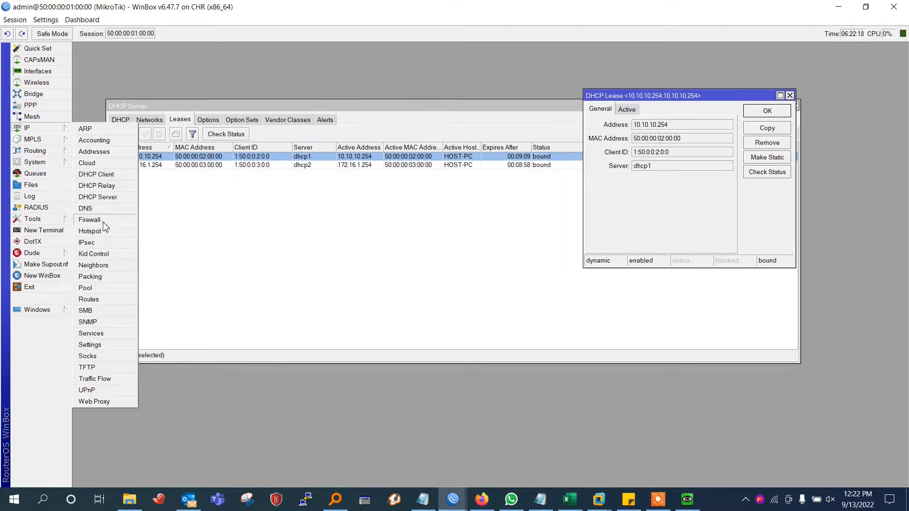
pyautogui.click(89, 219)
pyautogui.moveTo(273, 239); pyautogui.dragTo(217, 268)
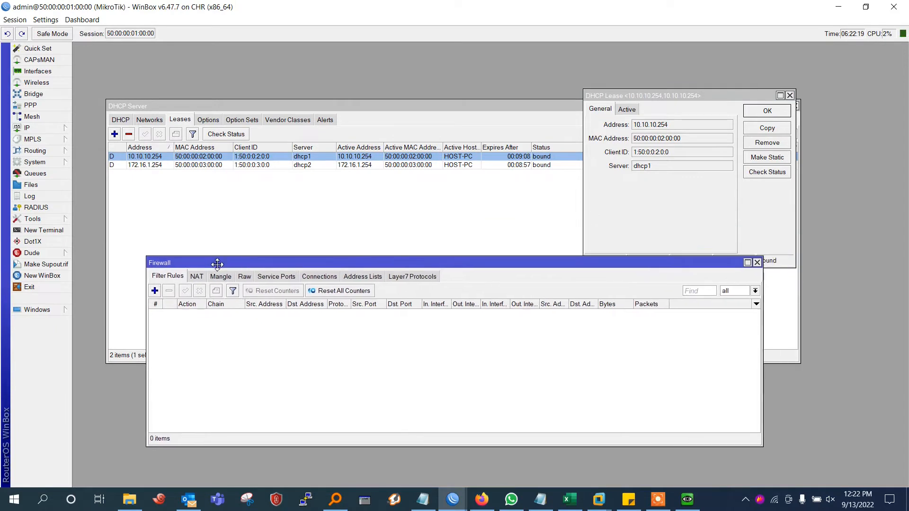
pyautogui.click(155, 291)
pyautogui.moveTo(399, 107); pyautogui.dragTo(269, 116)
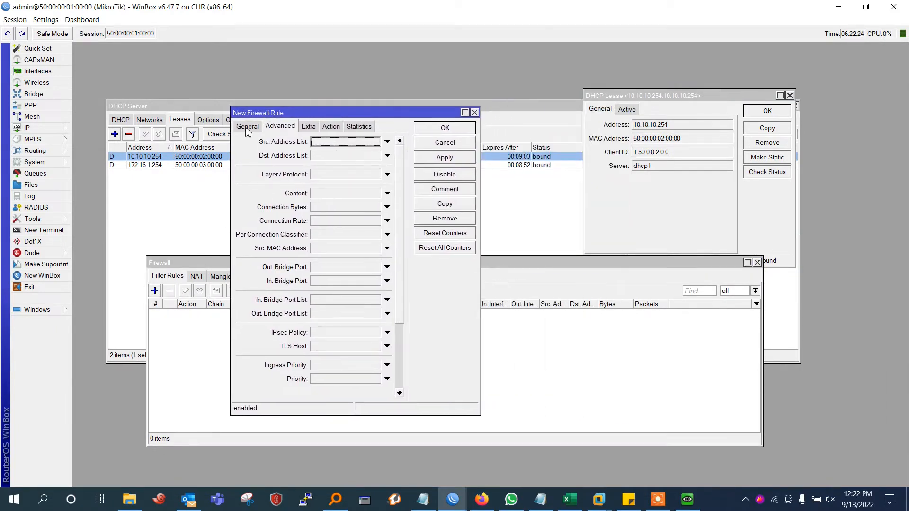
pyautogui.click(247, 127)
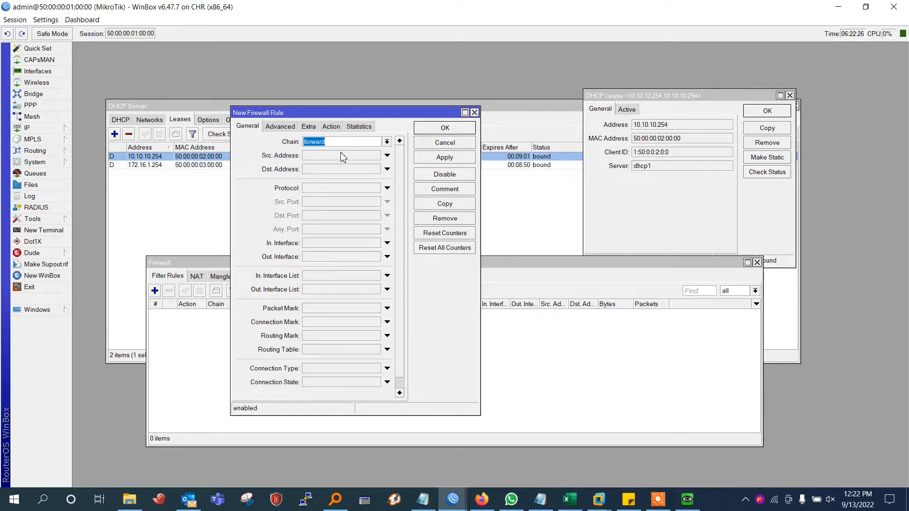
pyautogui.click(288, 128)
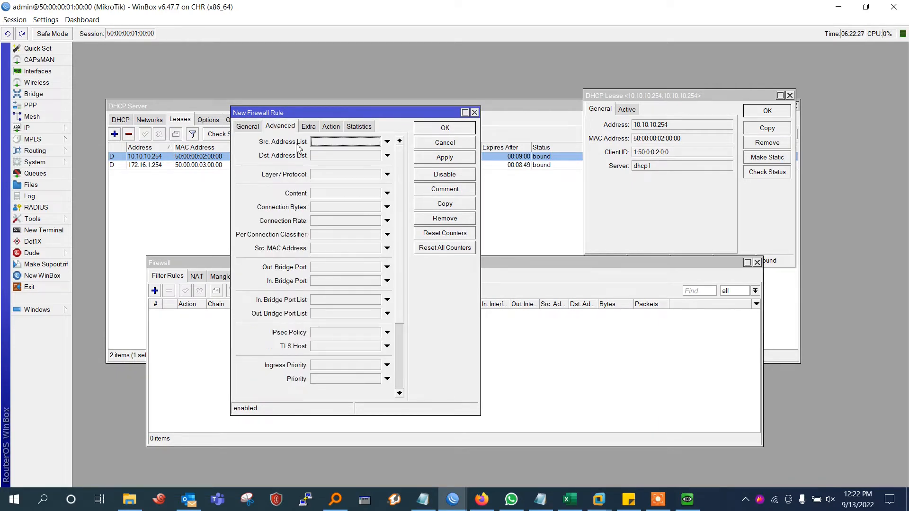
pyautogui.click(353, 249)
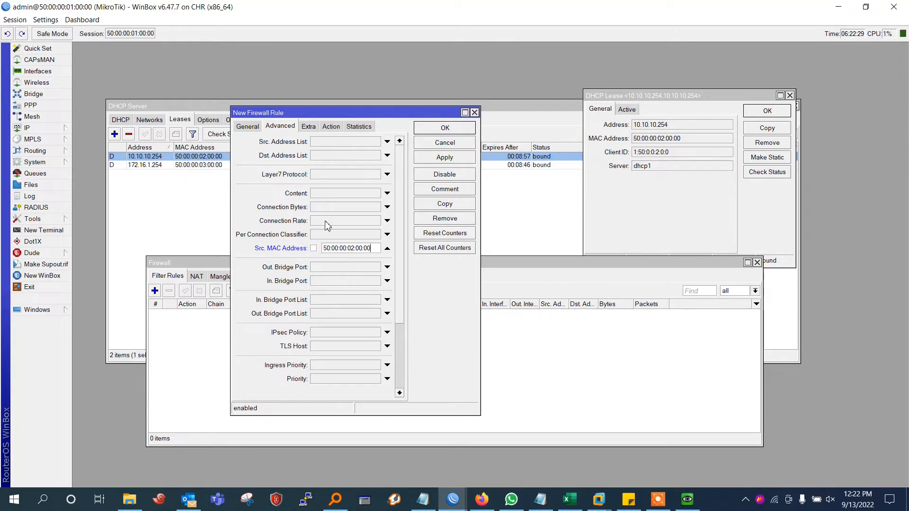
# Set the firewall rule's action to drop, apply it and close the rule
pyautogui.click(333, 127)
pyautogui.click(327, 143)
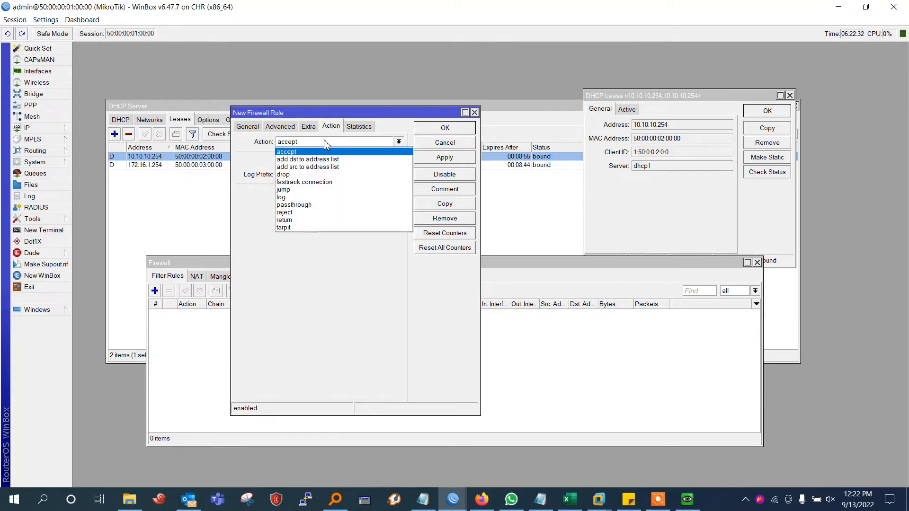
pyautogui.click(311, 176)
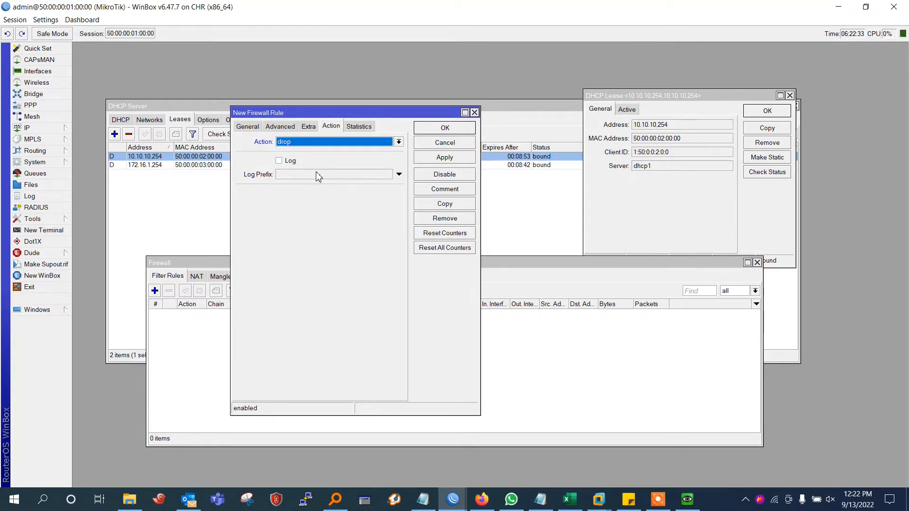
pyautogui.click(441, 159)
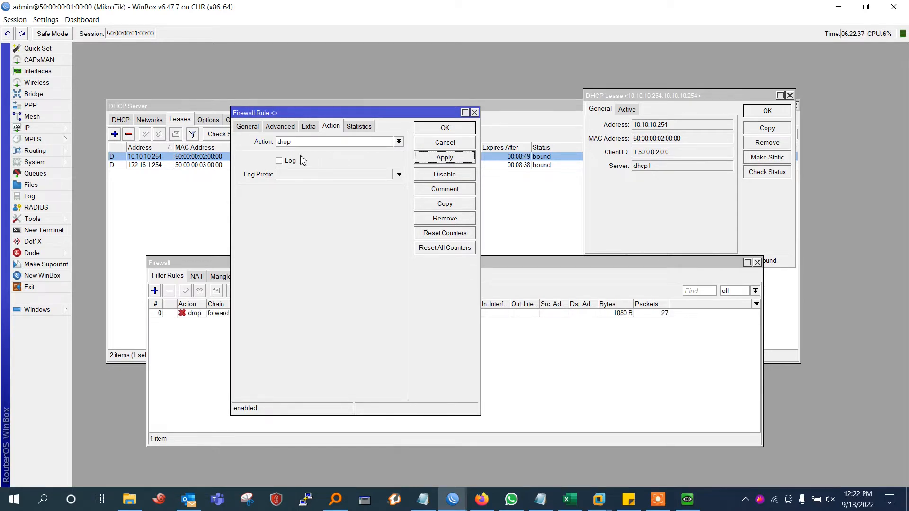
pyautogui.moveTo(259, 115); pyautogui.dragTo(145, 80)
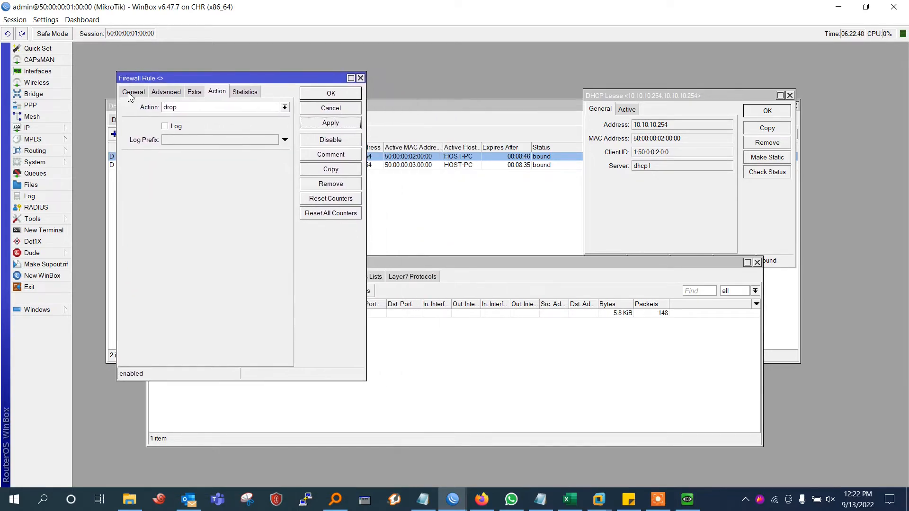
pyautogui.click(133, 92)
pyautogui.click(360, 78)
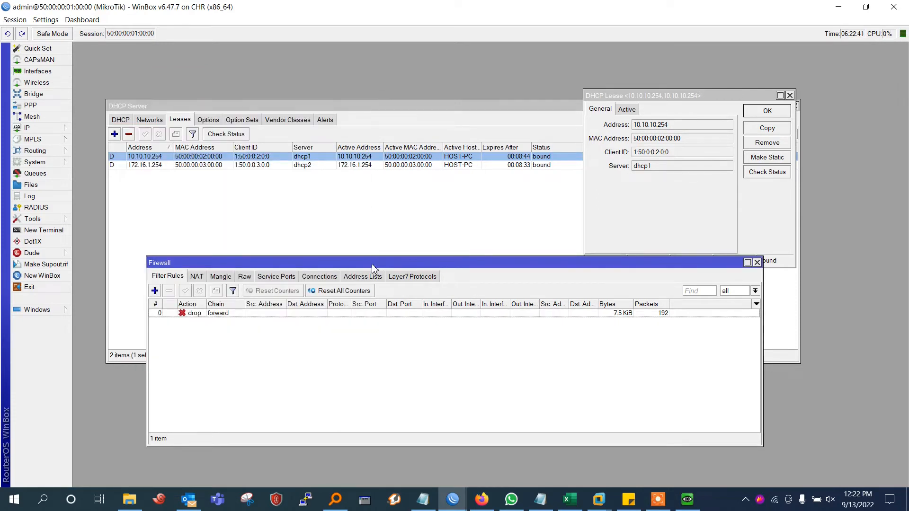
# Reset the counters of the drop rule in the firewall filter list
pyautogui.moveTo(373, 268); pyautogui.dragTo(327, 258)
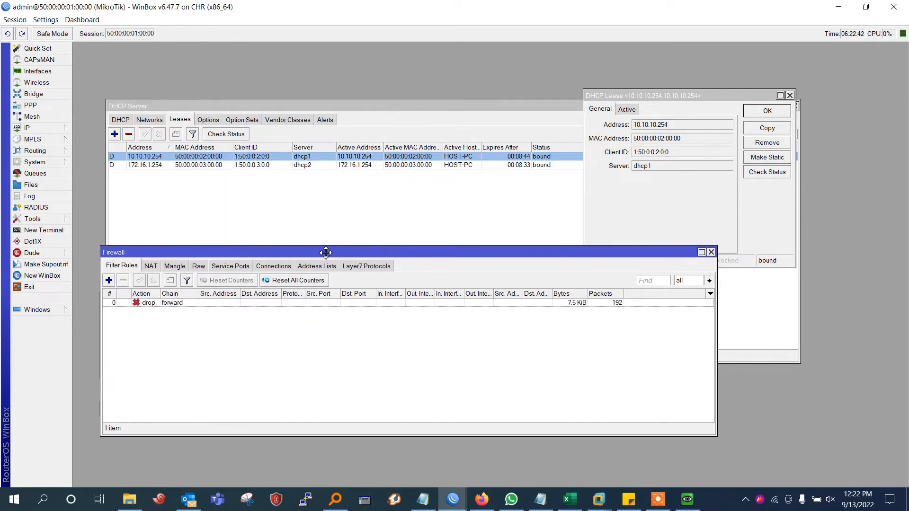
pyautogui.click(581, 303)
pyautogui.click(242, 282)
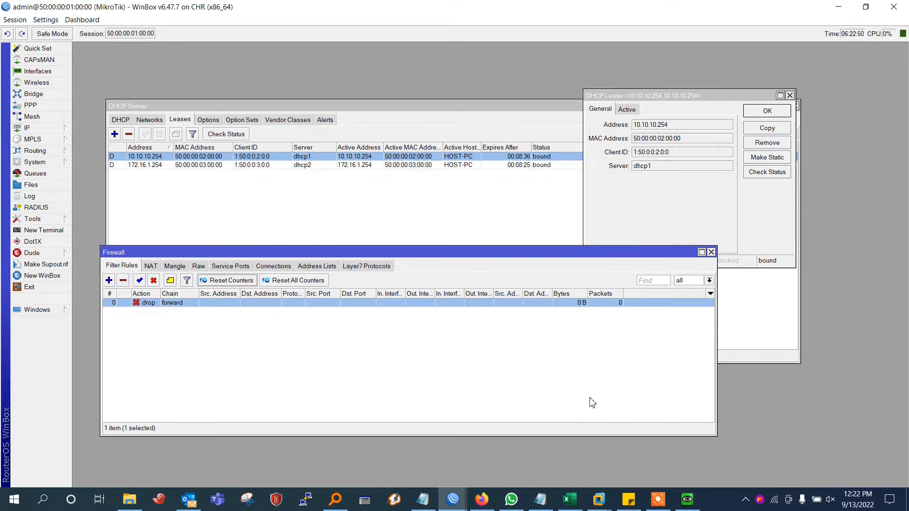
pyautogui.moveTo(377, 256); pyautogui.dragTo(391, 259)
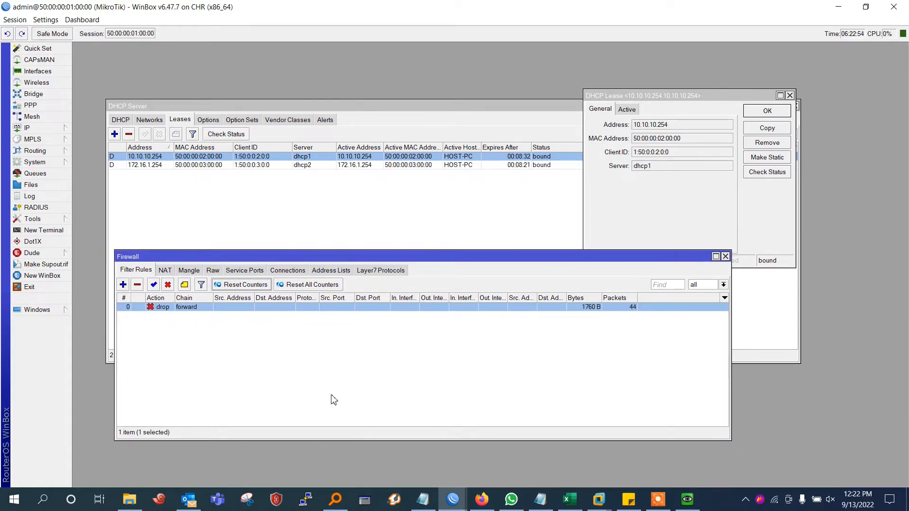
# Capture the firewall list area and point a numbered marker at the drop rule's byte counter
pyautogui.press('Print')
pyautogui.moveTo(90, 227); pyautogui.dragTo(796, 415)
pyautogui.click(402, 426)
pyautogui.moveTo(491, 374); pyautogui.dragTo(590, 317)
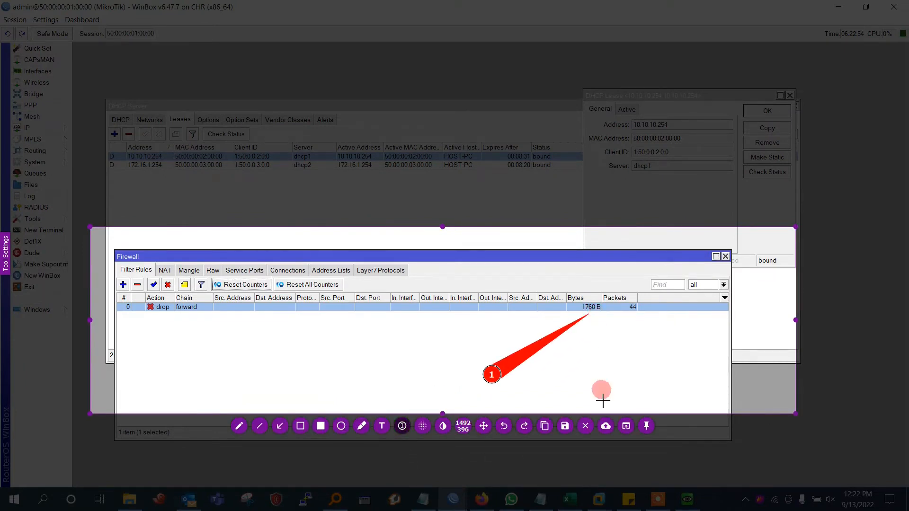
# Label the marker "Packet capturing from the user1, now we will test....." and discard the capture
pyautogui.click(382, 426)
pyautogui.click(529, 384)
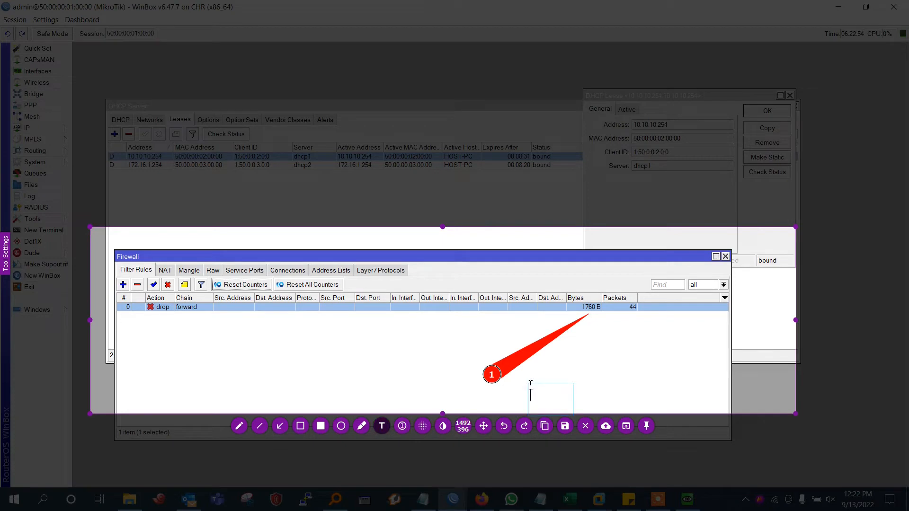
pyautogui.write('Packet capt')
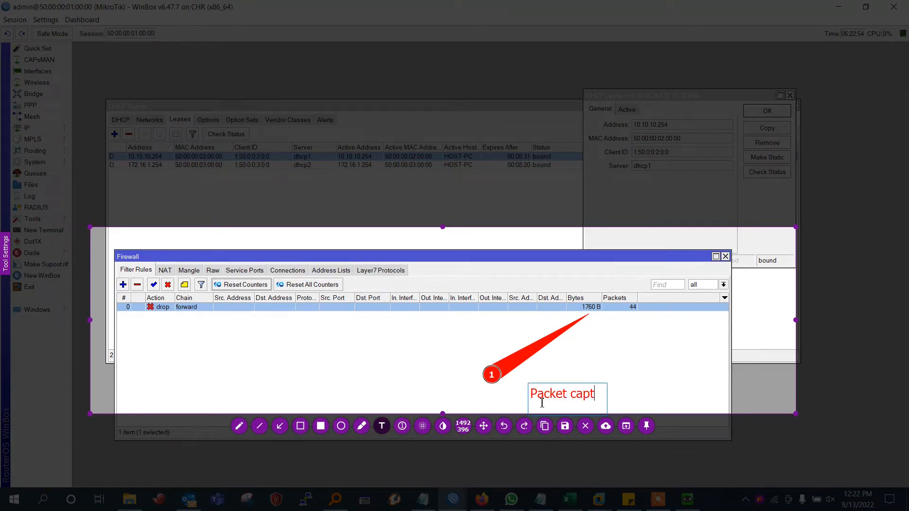
pyautogui.write('uring from the')
pyautogui.write('user1,')
pyautogui.press('Return')
pyautogui.write('now')
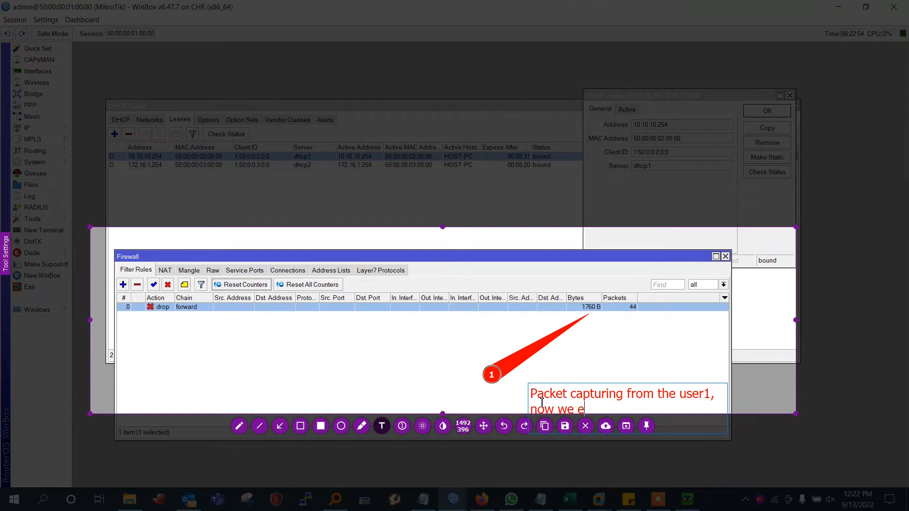
pyautogui.write(' we will test.....')
pyautogui.click(585, 427)
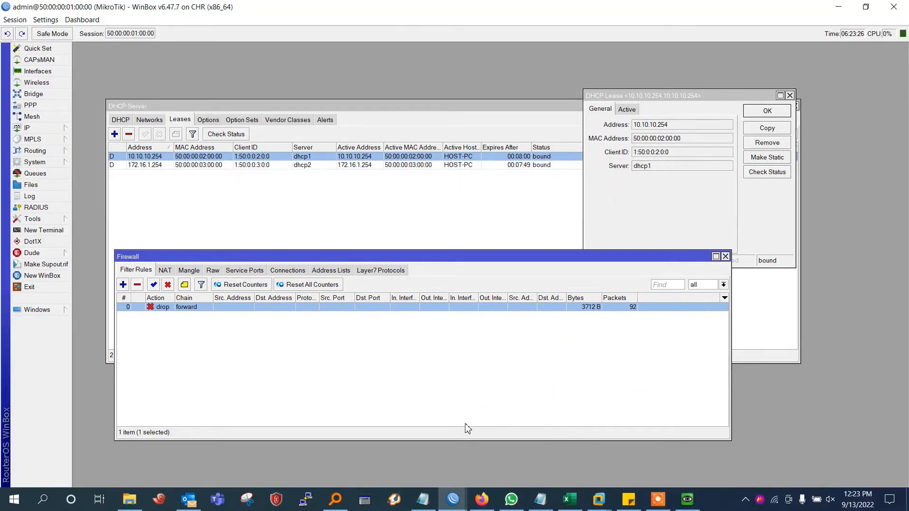
# Switch to the User-1 console and run ipconfig to check its IP settings
pyautogui.click(687, 499)
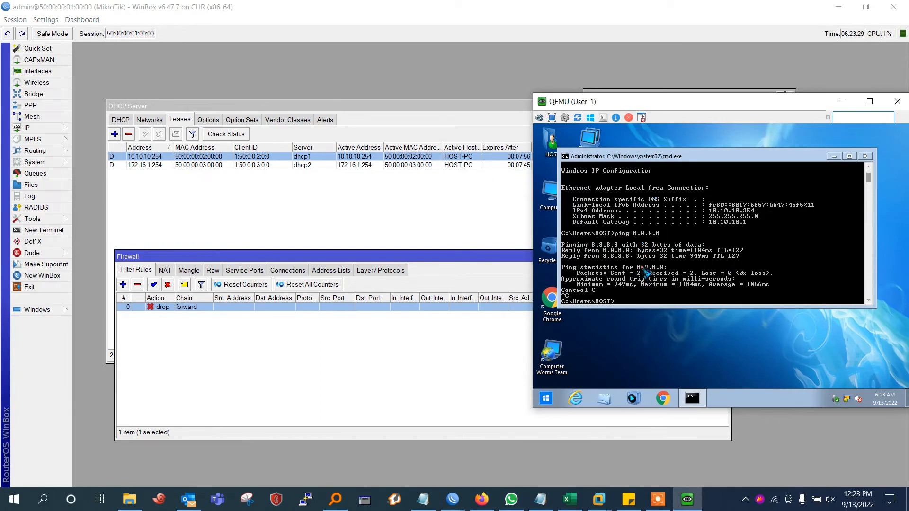
pyautogui.press('Return')
pyautogui.press('Return')
pyautogui.press('Return')
pyautogui.press('Return')
pyautogui.press('Return')
pyautogui.press('Return')
pyautogui.press('Return')
pyautogui.press('Return')
pyautogui.press('Return')
pyautogui.press('Return')
pyautogui.press('Return')
pyautogui.press('Return')
pyautogui.press('Return')
pyautogui.press('Return')
pyautogui.press('Return')
pyautogui.press('Return')
pyautogui.press('Return')
pyautogui.press('Return')
pyautogui.press('Return')
pyautogui.press('Return')
pyautogui.write('ipconfig')
pyautogui.press('Return')
pyautogui.press('Return')
pyautogui.press('Return')
pyautogui.press('Return')
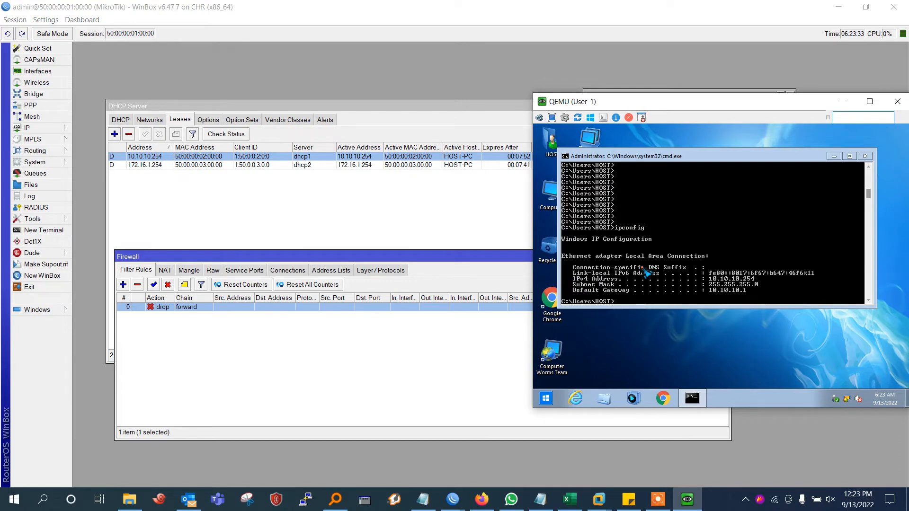
# Ping 8.8.8.8 from User-1 to test its internet access
pyautogui.write('pin')
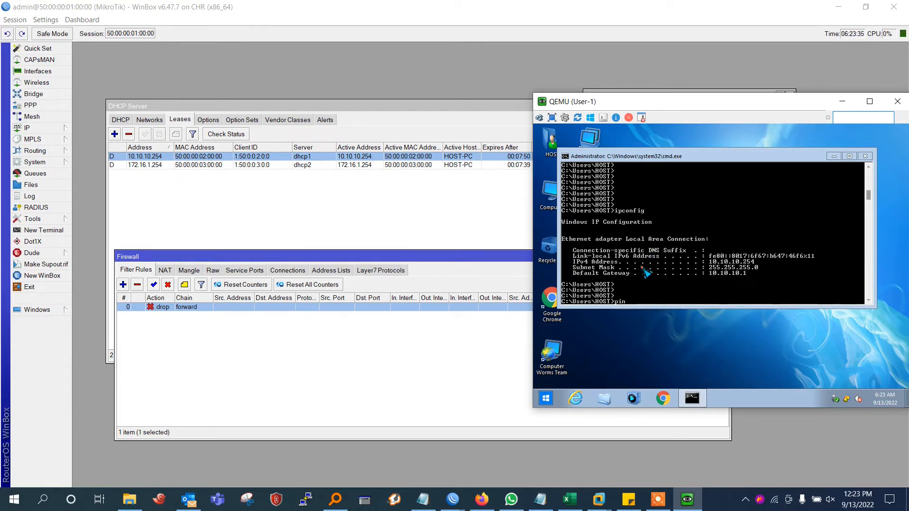
pyautogui.write('g 8.8.8.8')
pyautogui.press('Return')
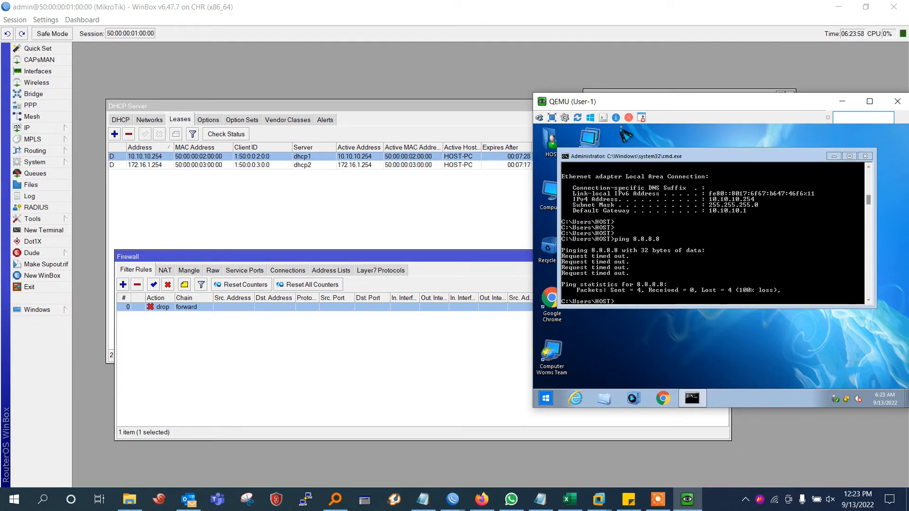
# Move the User-1 console toward the centre, capture it, and point numbered markers at the IPv4 address and the ping responses
pyautogui.moveTo(625, 105); pyautogui.dragTo(426, 123)
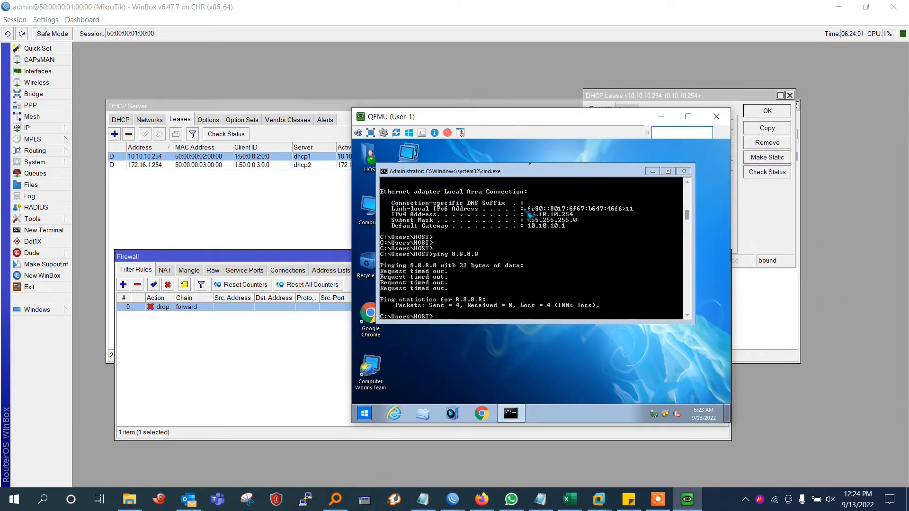
pyautogui.press('Print')
pyautogui.moveTo(316, 101); pyautogui.dragTo(798, 432)
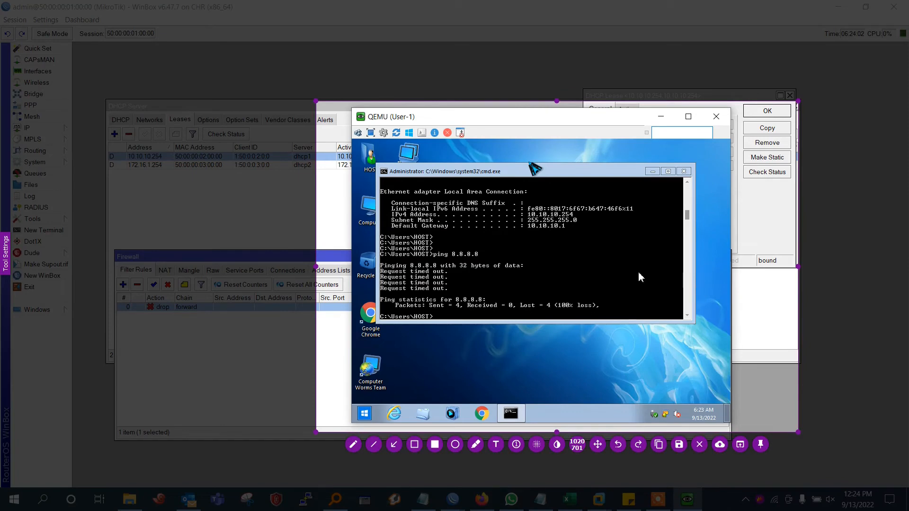
pyautogui.click(516, 444)
pyautogui.moveTo(649, 272); pyautogui.dragTo(577, 219)
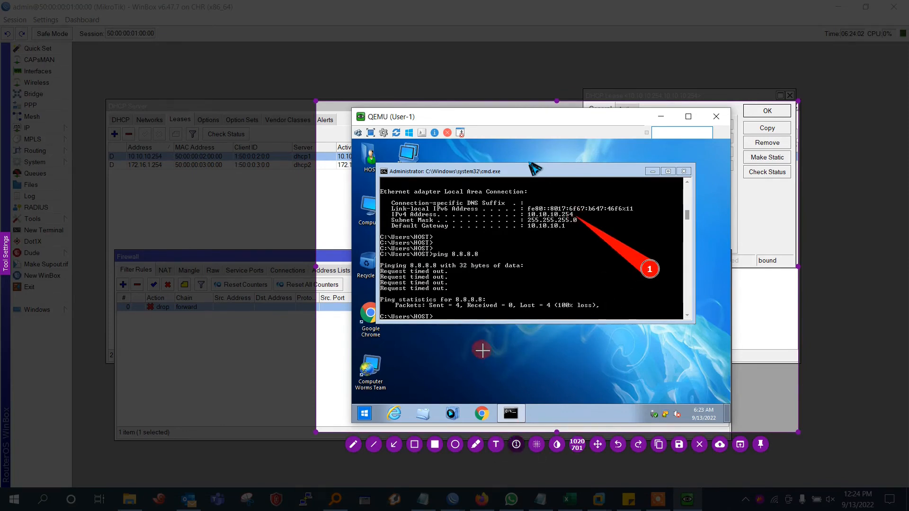
pyautogui.moveTo(586, 350)
pyautogui.mouseDown()
pyautogui.moveTo(501, 280)
pyautogui.moveTo(457, 275)
pyautogui.mouseUp()
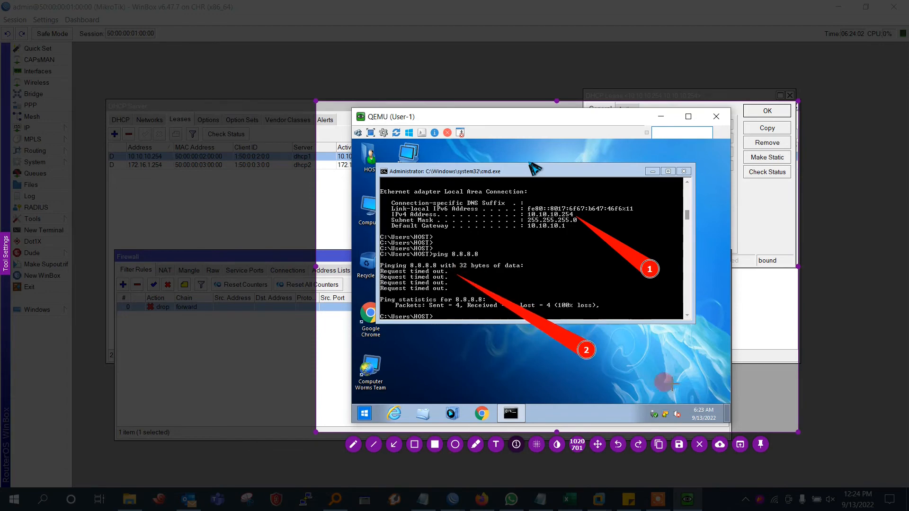
# Label the markers "Getting IP" and "But Not getting access to internet", and discard the capture
pyautogui.click(495, 444)
pyautogui.click(680, 268)
pyautogui.write('Get')
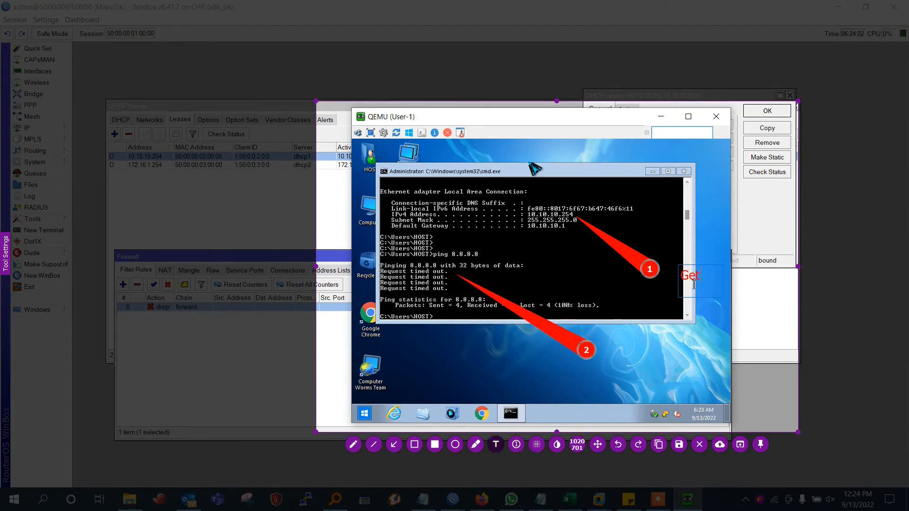
pyautogui.write('ting IP')
pyautogui.click(618, 354)
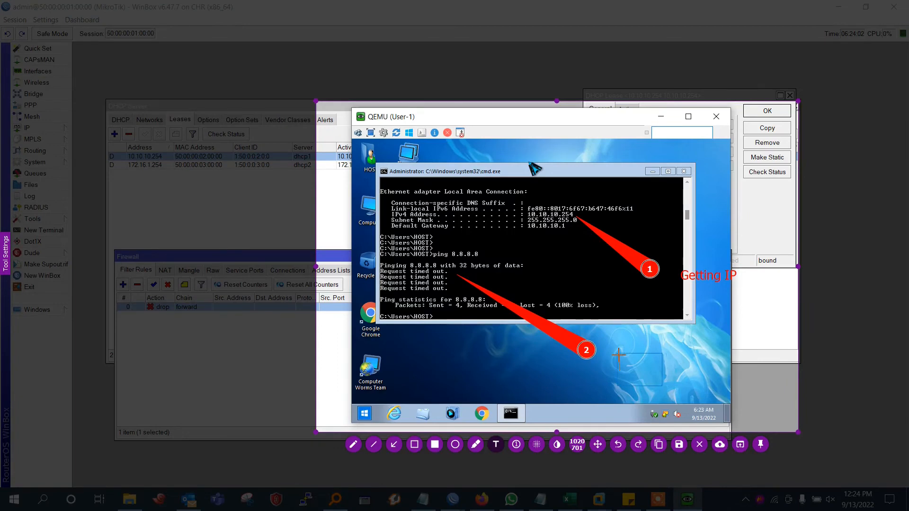
pyautogui.write('But Not getting a')
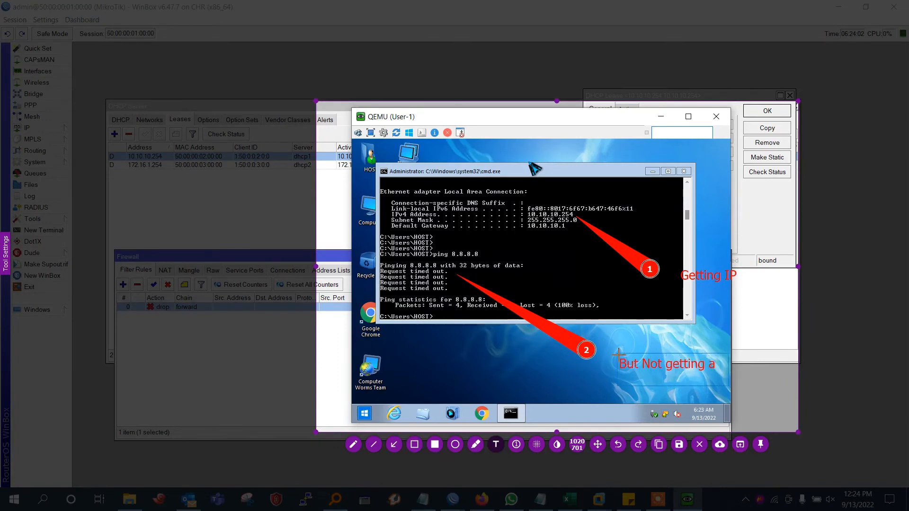
pyautogui.write('ccess to i')
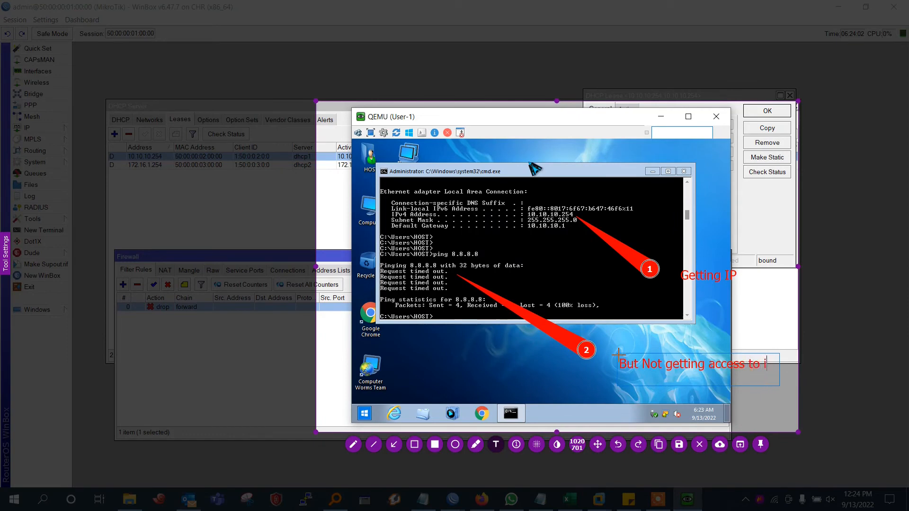
pyautogui.write('nternet')
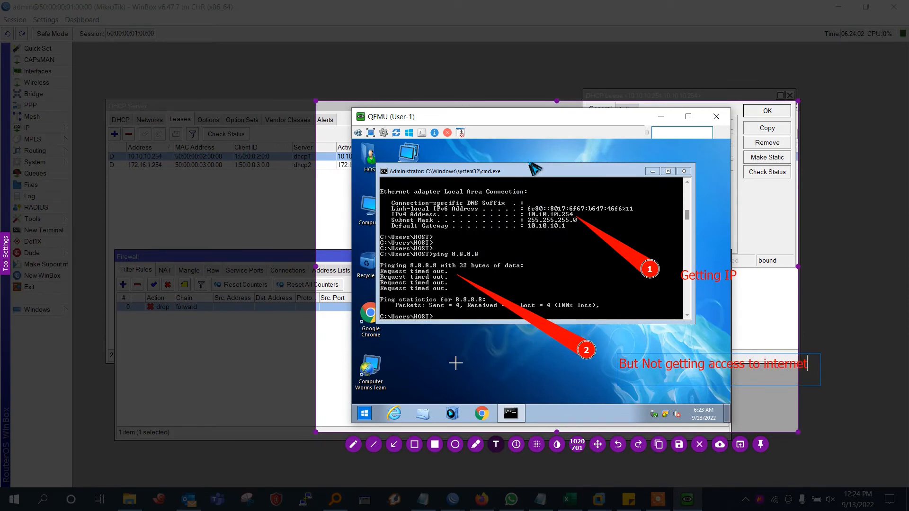
pyautogui.click(699, 445)
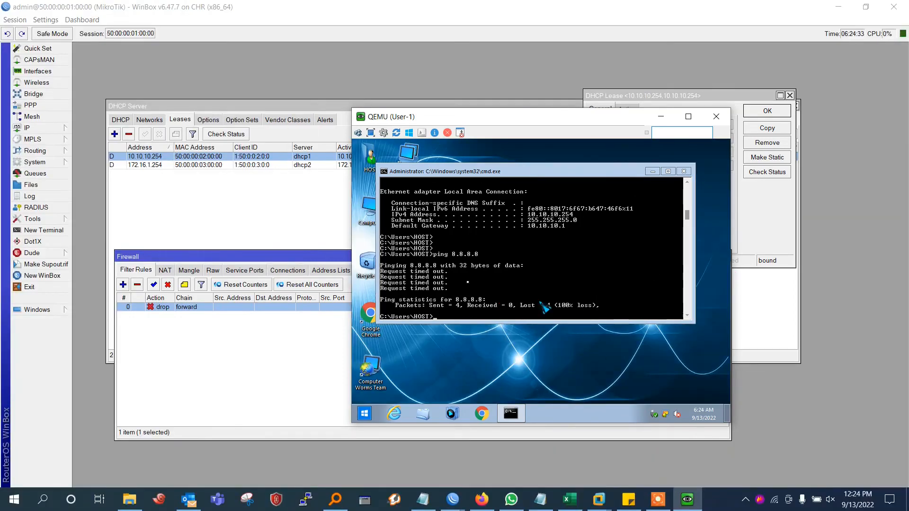
# Return to WinBox and disable the forward-chain drop rule in the firewall filter rules
pyautogui.click(171, 361)
pyautogui.click(264, 308)
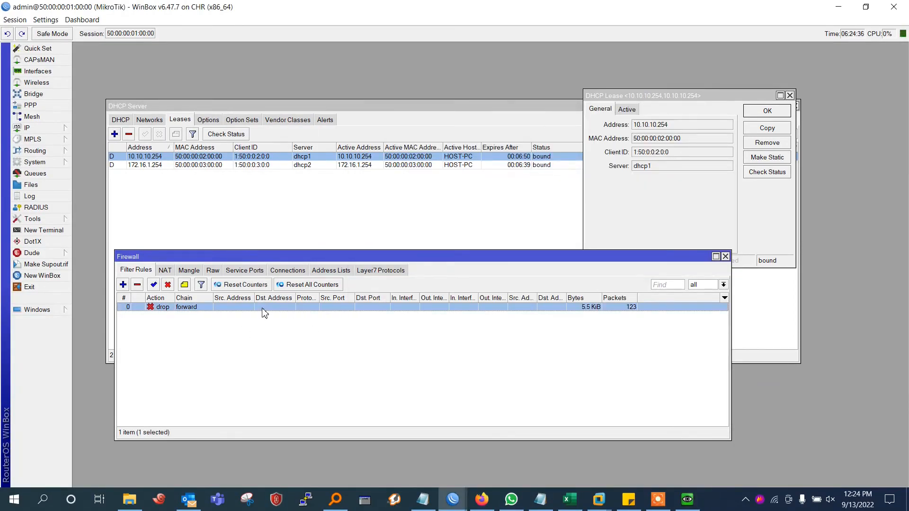
pyautogui.click(168, 285)
# Switch to the User-1 console and repeat the ping to 8.8.8.8 to retest its internet access
pyautogui.click(688, 499)
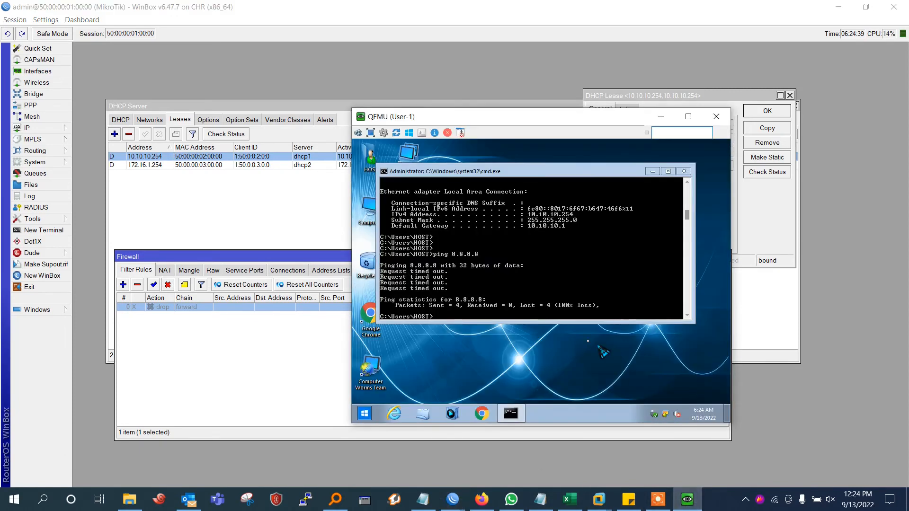
pyautogui.press('Up')
pyautogui.press('Return')
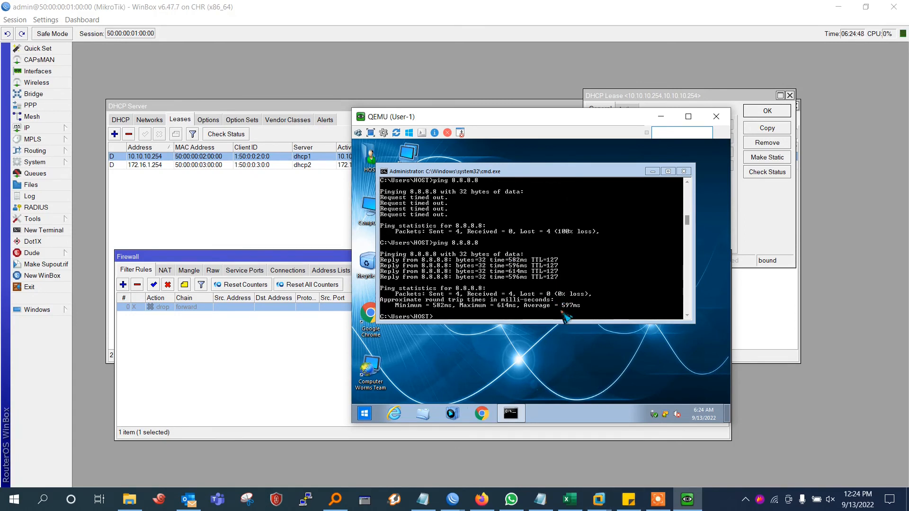
# Capture the User-1 console area and point a numbered marker at the latest ping replies
pyautogui.press('Print')
pyautogui.moveTo(311, 139); pyautogui.dragTo(820, 467)
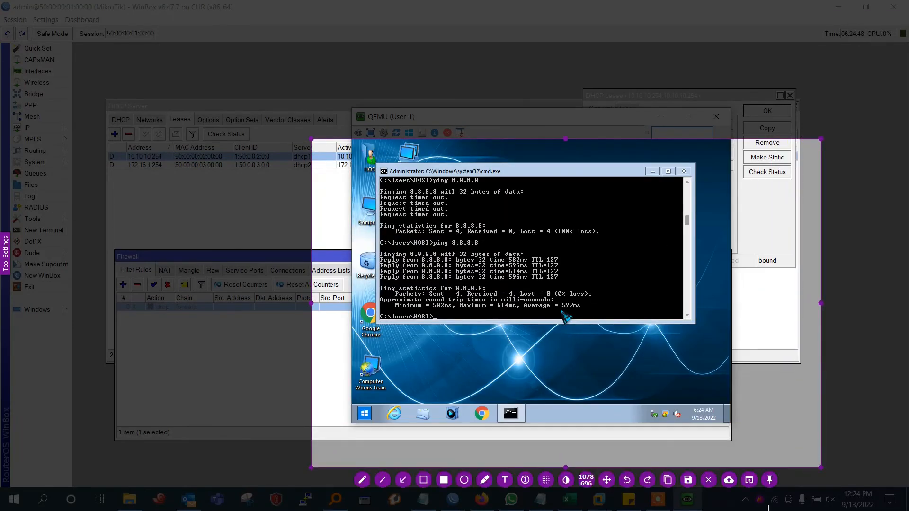
pyautogui.click(525, 480)
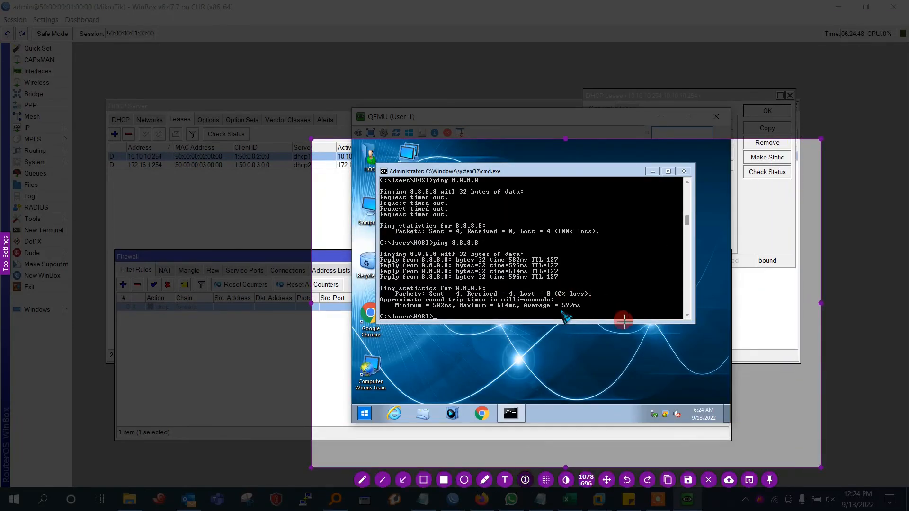
pyautogui.moveTo(623, 319); pyautogui.dragTo(550, 280)
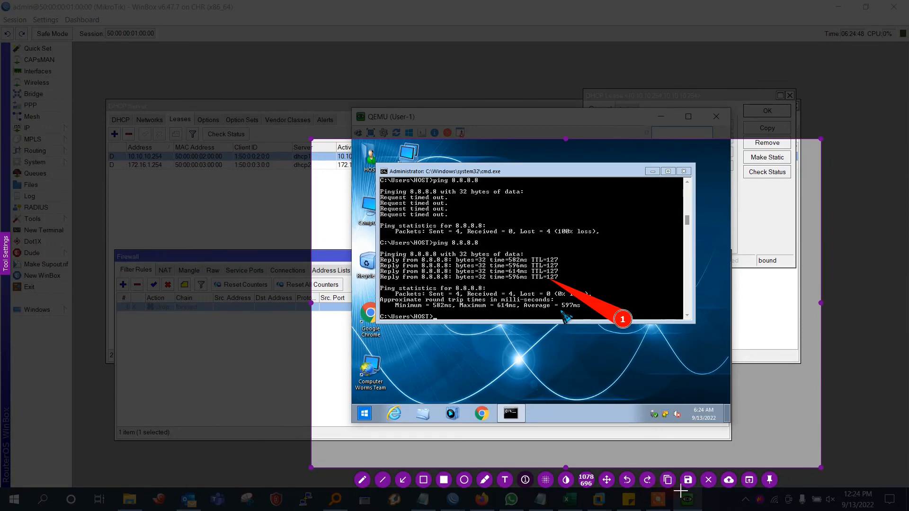
# Label the marker "Now getting access again." with a second line "and its working", and discard the capture
pyautogui.click(504, 487)
pyautogui.click(636, 298)
pyautogui.write('Now g')
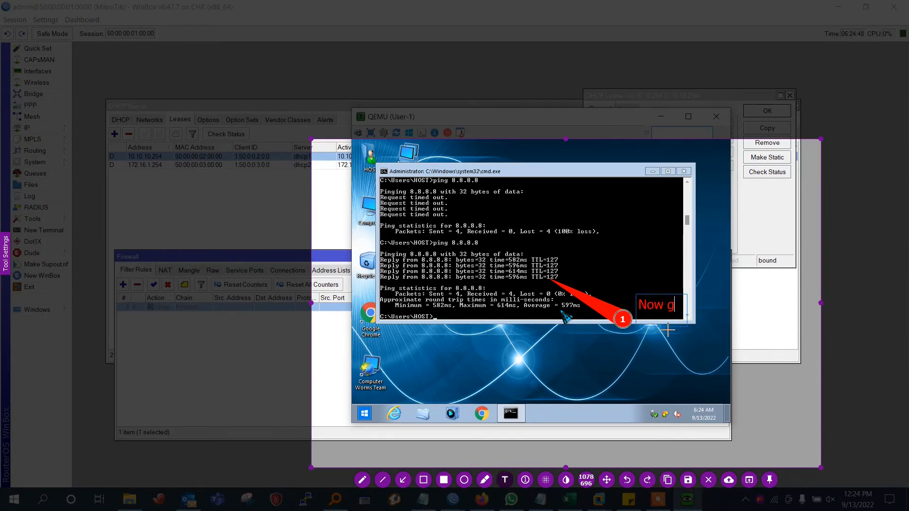
pyautogui.write('etting acce')
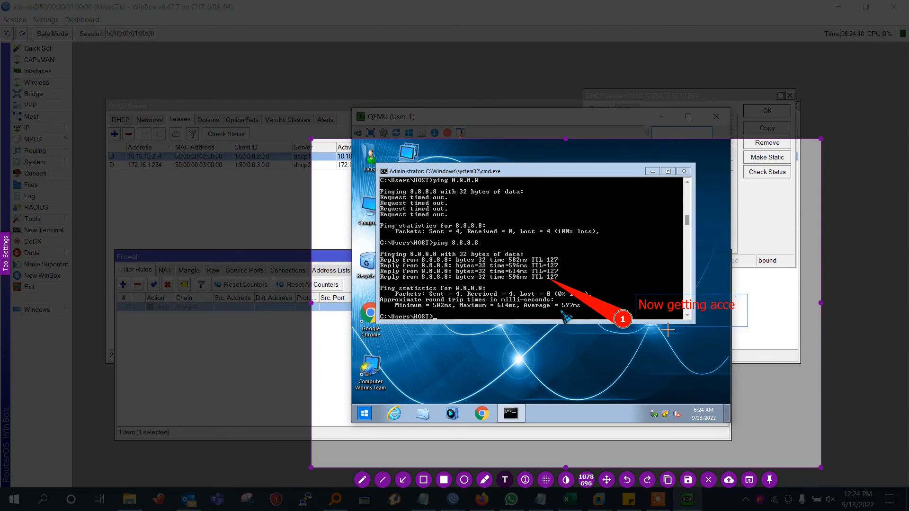
pyautogui.write('ss again')
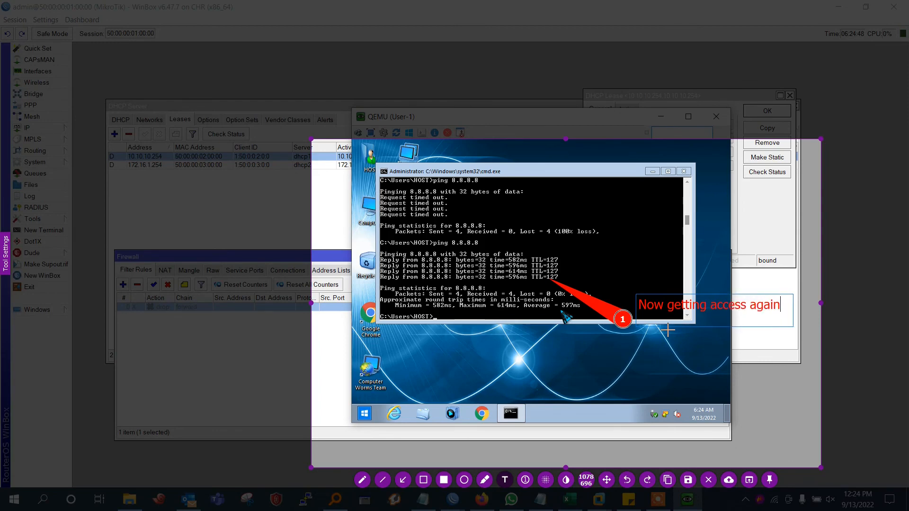
pyautogui.write('.')
pyautogui.press('Return')
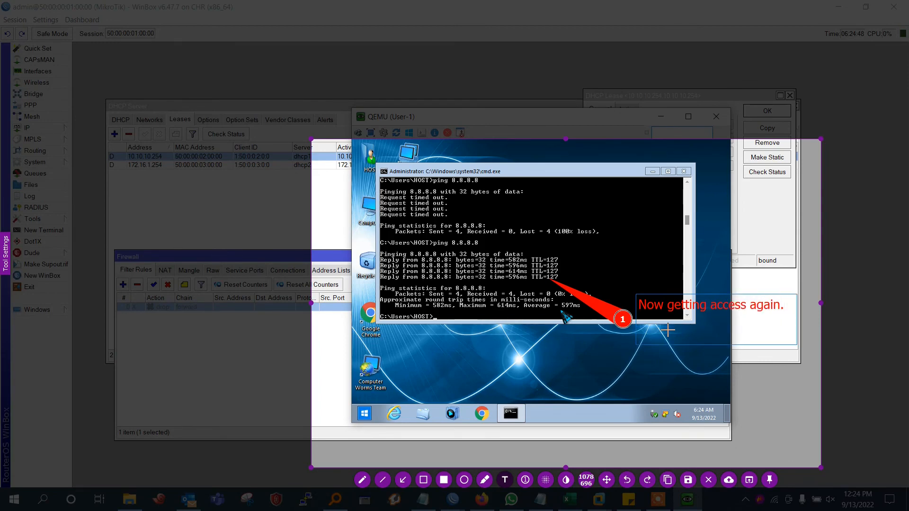
pyautogui.write('and its working')
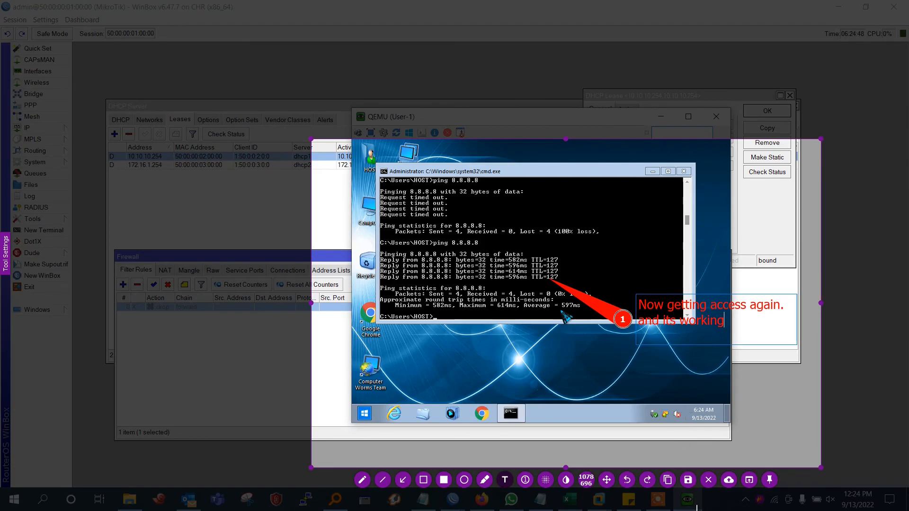
pyautogui.click(708, 479)
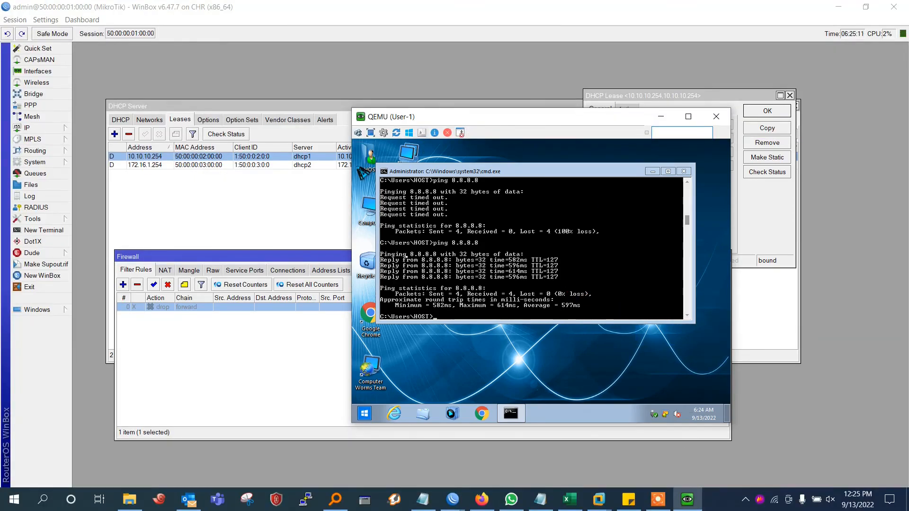